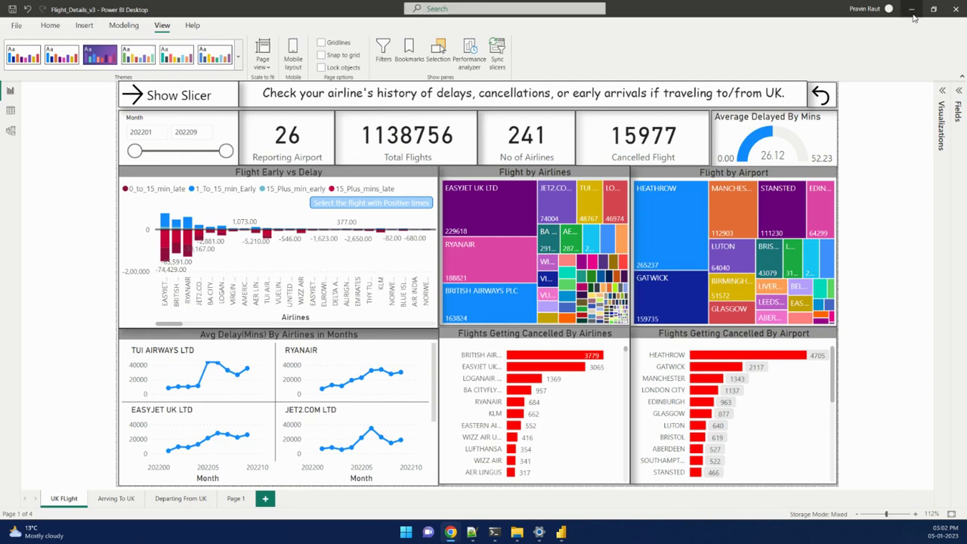
# - From the CAA Punctuality statistics 2022 list, download and open the 202210 Full Analysis Arrival Departure CSV
pyautogui.click(911, 9)
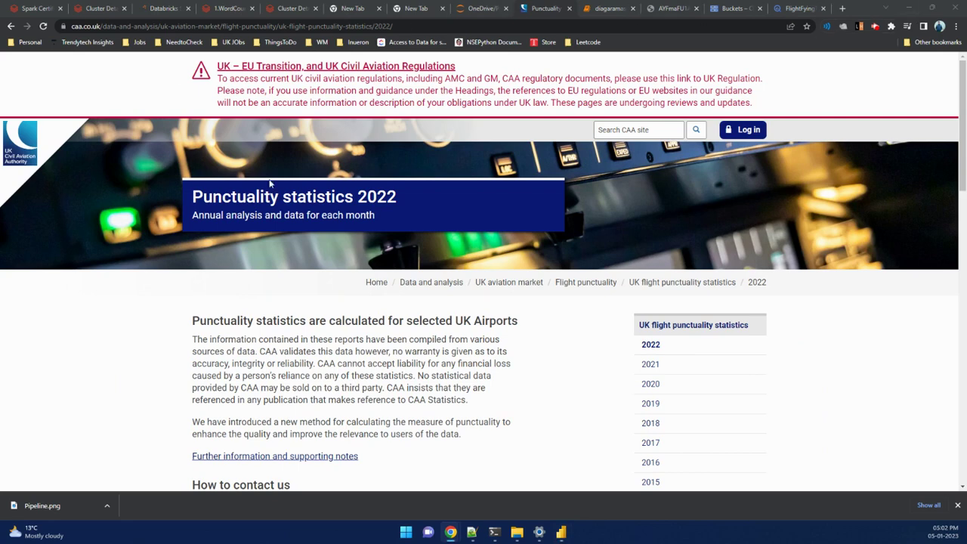
pyautogui.moveTo(193, 197); pyautogui.dragTo(395, 198)
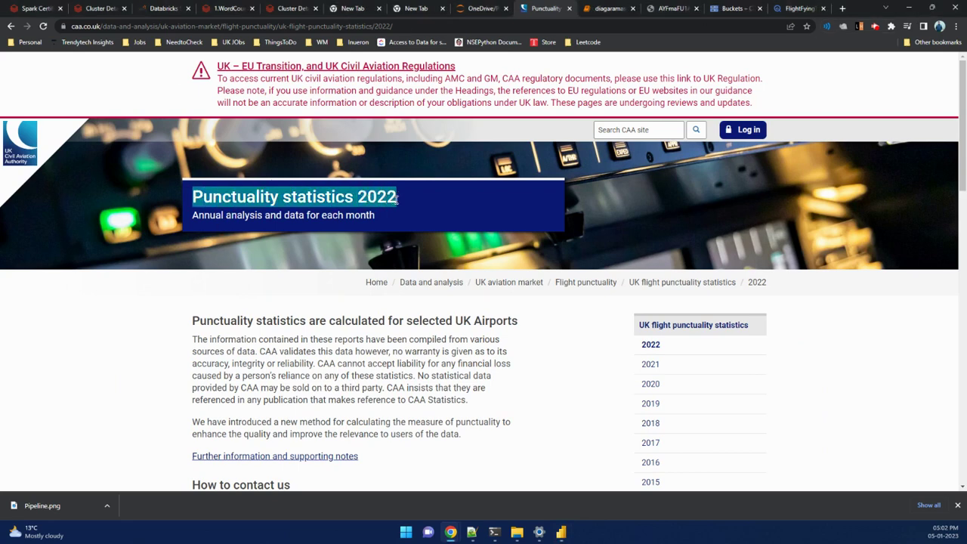
pyautogui.scroll(-2, 421, 326)
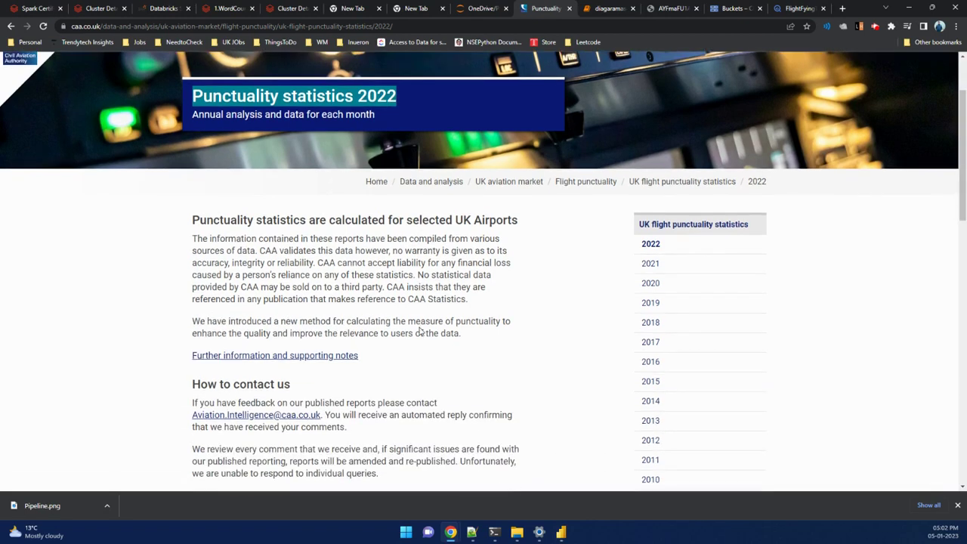
pyautogui.scroll(-12, 420, 331)
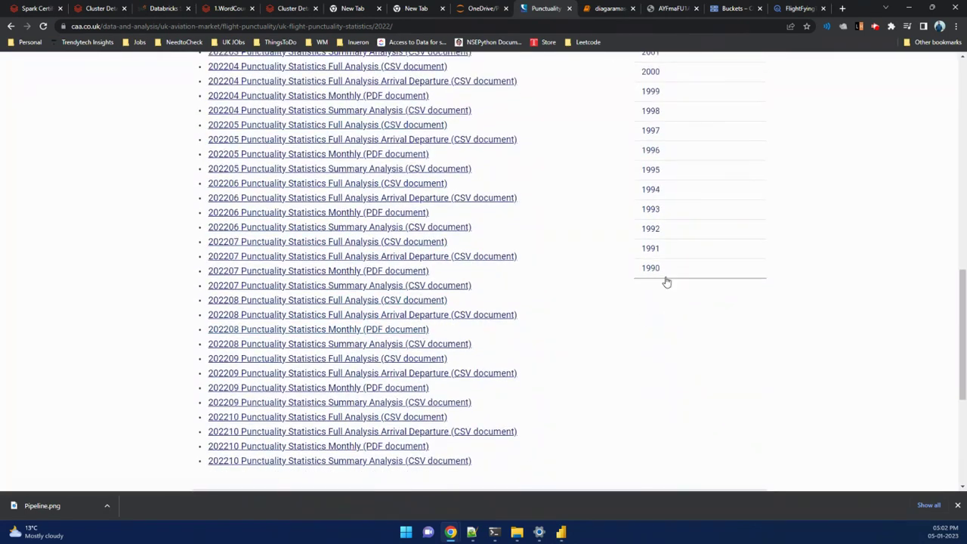
pyautogui.scroll(12, 691, 331)
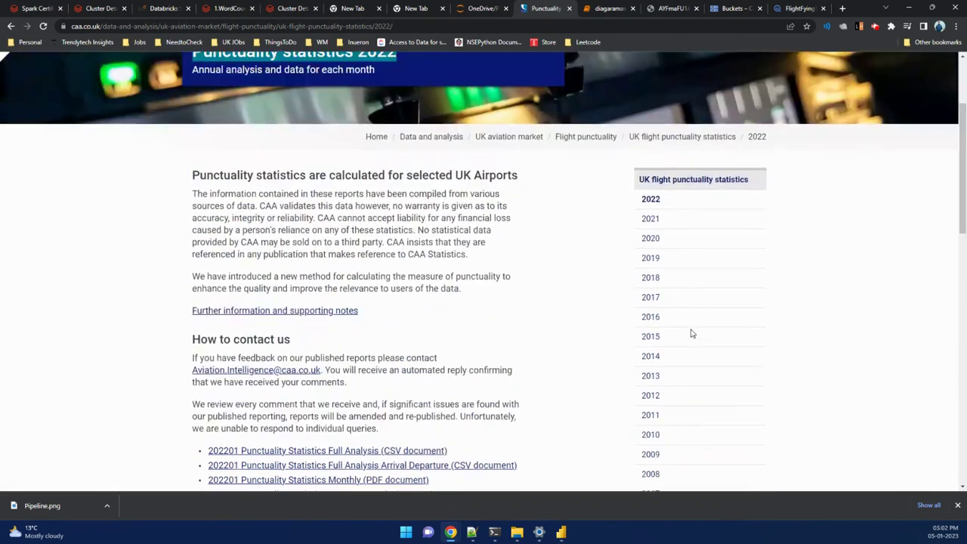
pyautogui.scroll(-6, 446, 302)
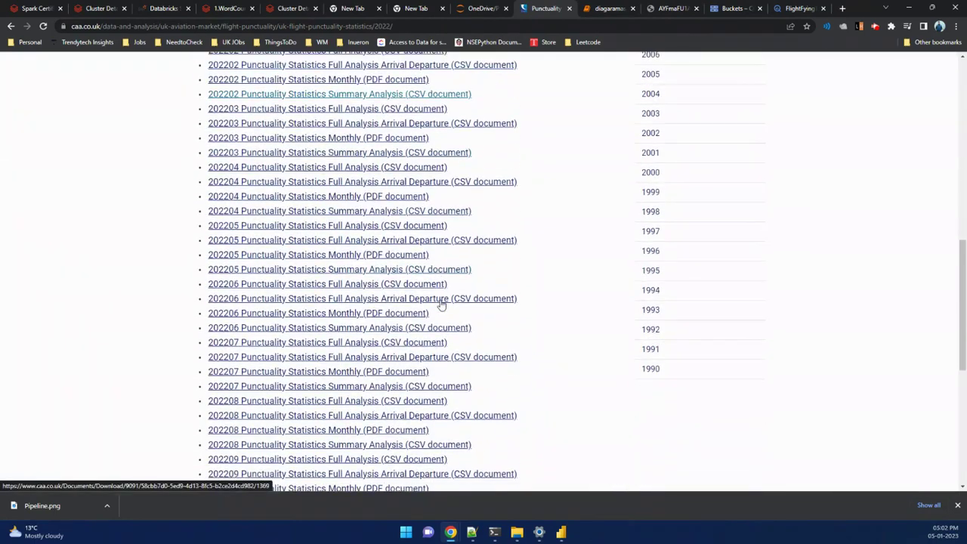
pyautogui.scroll(-3, 442, 303)
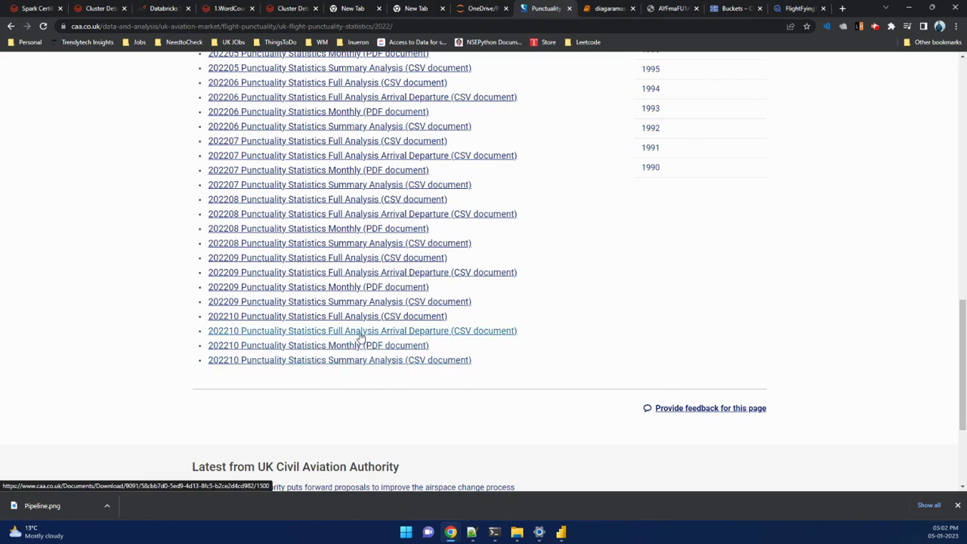
pyautogui.click(361, 334)
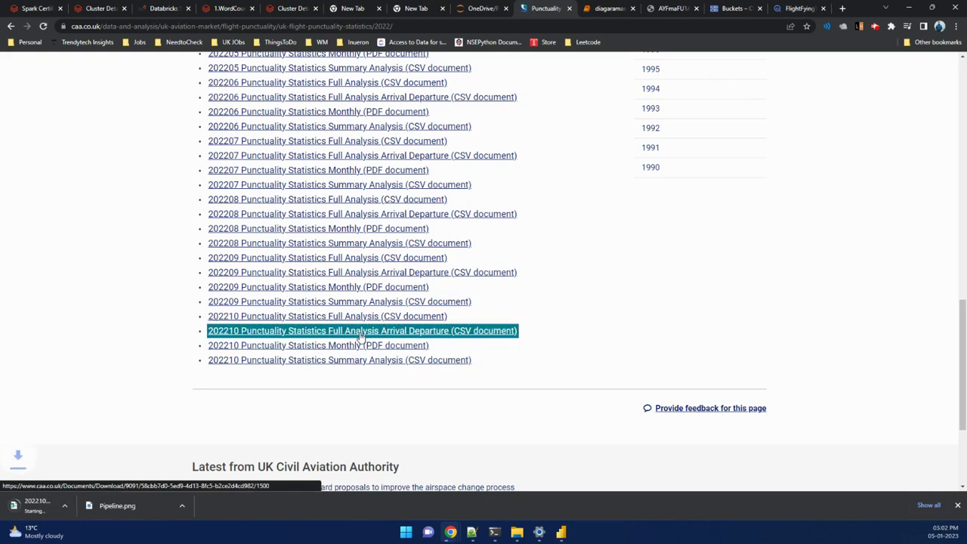
pyautogui.click(62, 508)
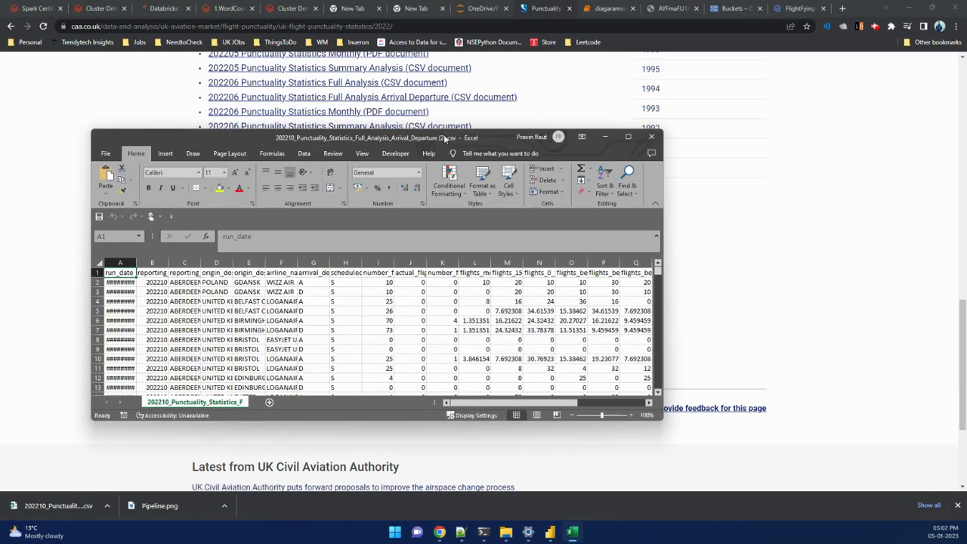
# - Maximize the Excel window and auto-fit every column of the worksheet
pyautogui.doubleClick(446, 140)
pyautogui.click(6, 134)
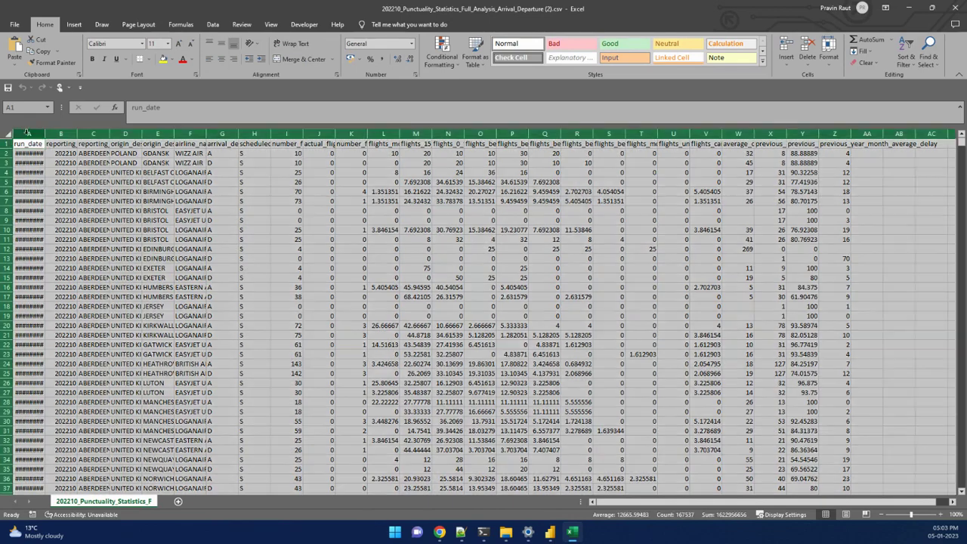
pyautogui.doubleClick(43, 134)
pyautogui.click(47, 144)
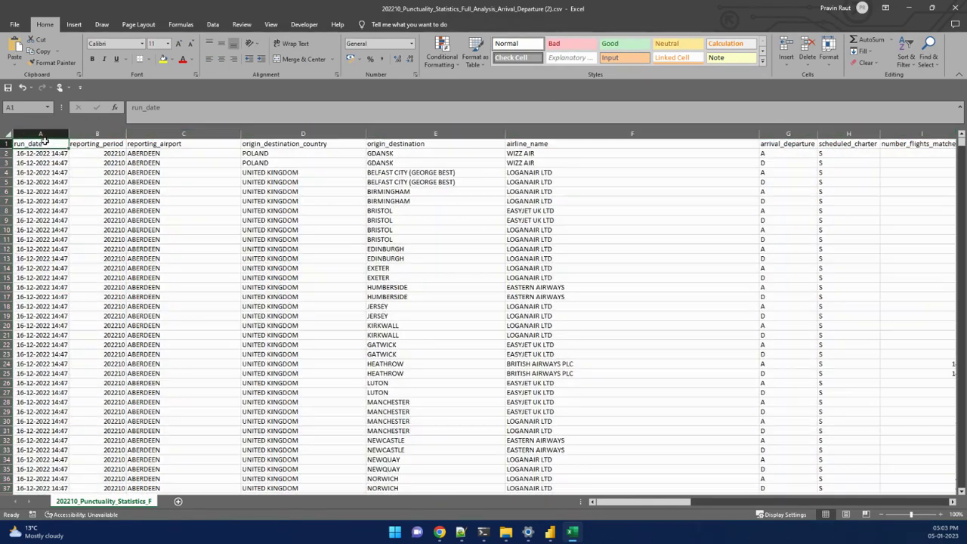
# - Inspect the reporting_period header and value in B1 and B2, and the reporting_airport header in C1
pyautogui.click(97, 144)
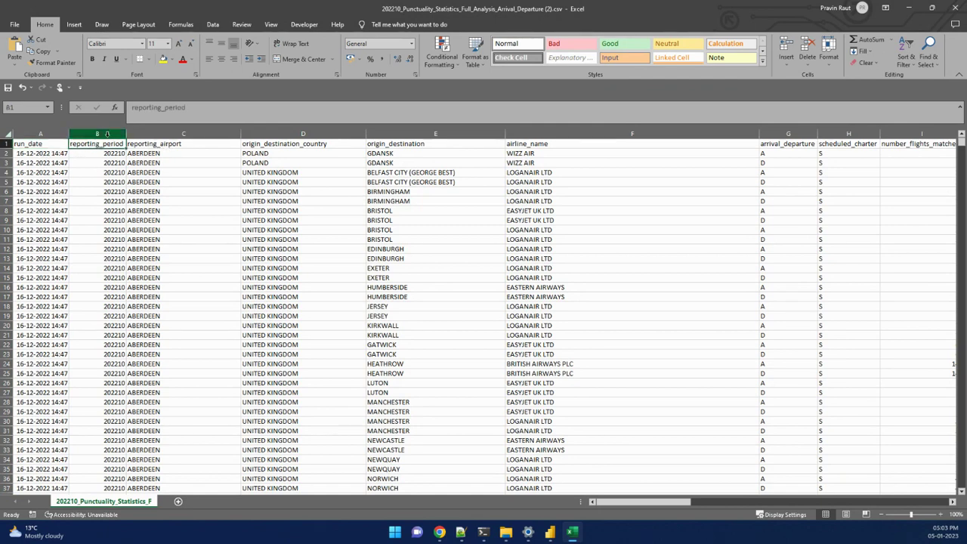
pyautogui.click(119, 156)
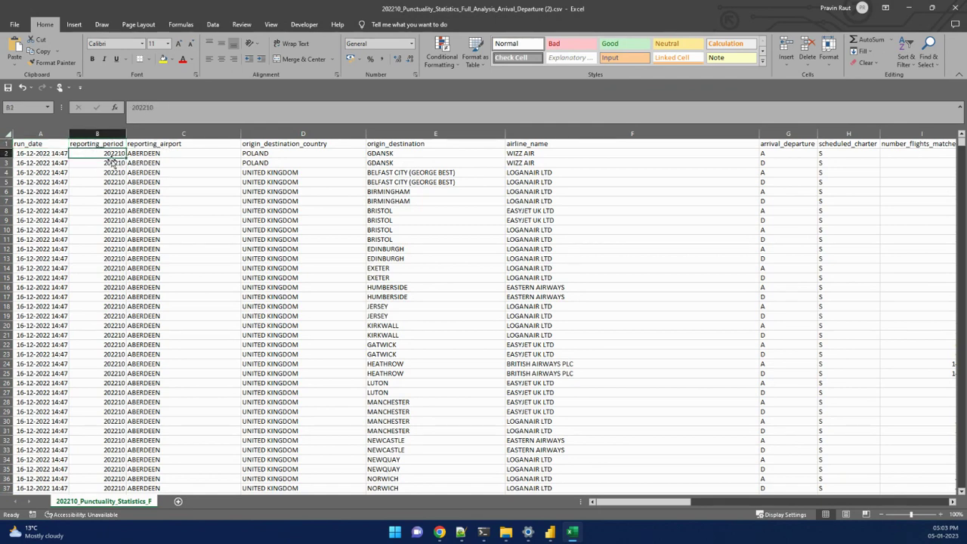
pyautogui.click(161, 143)
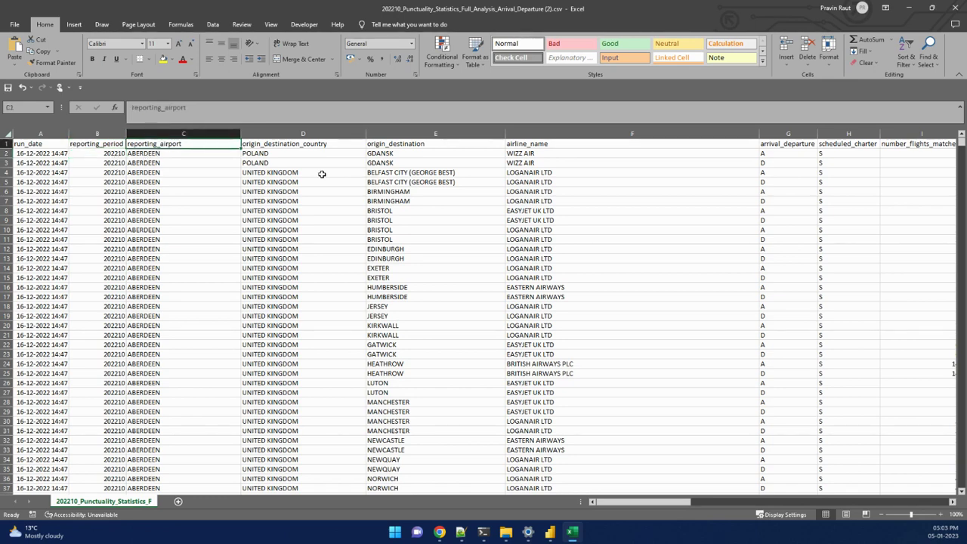
# - Turn on header filters and browse the reporting_airport list (HEATHROW, LUTON) without filtering
pyautogui.hotkey('ctrl', 'shift', 'l')
pyautogui.hotkey('alt', 'Down')
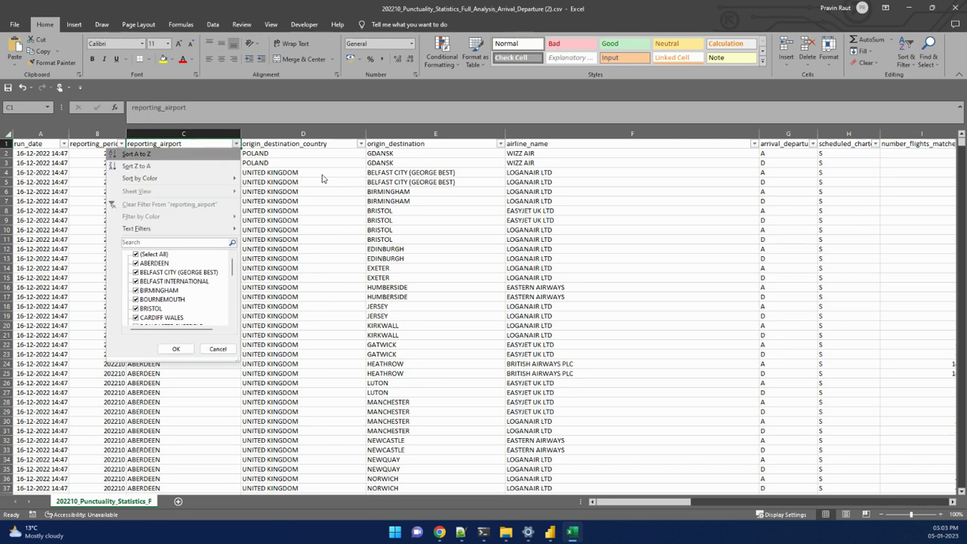
pyautogui.press('Down')
pyautogui.press('Down')
pyautogui.press('Down')
pyautogui.press('Down')
pyautogui.press('Down')
pyautogui.press('Down')
pyautogui.press('Down')
pyautogui.press('Down')
pyautogui.press('Down')
pyautogui.press('Down')
pyautogui.press('Down')
pyautogui.press('Down')
pyautogui.press('Down')
pyautogui.press('Down')
pyautogui.press('Down')
pyautogui.press('Down')
pyautogui.press('Down')
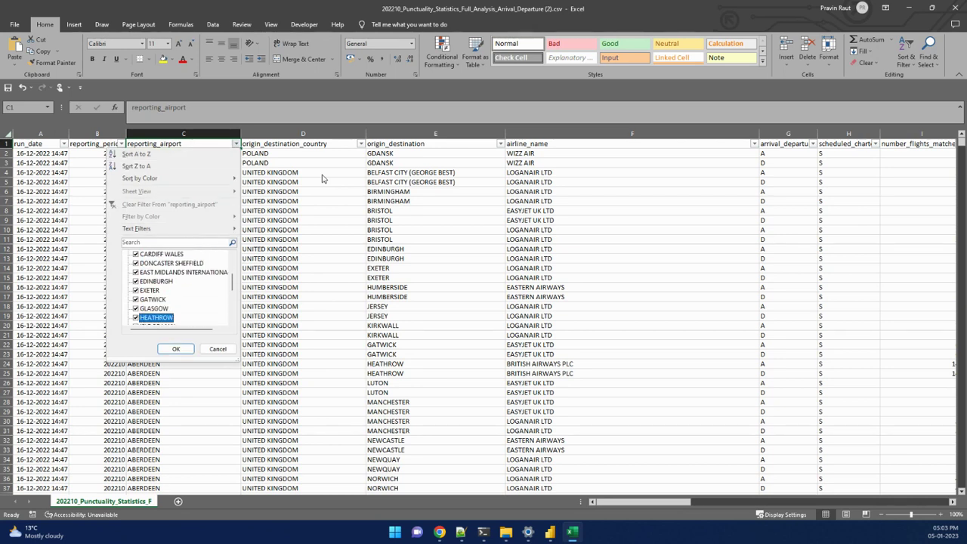
pyautogui.press('Down')
pyautogui.press('Down')
pyautogui.press('Down')
pyautogui.press('Down')
pyautogui.press('Down')
pyautogui.press('Down')
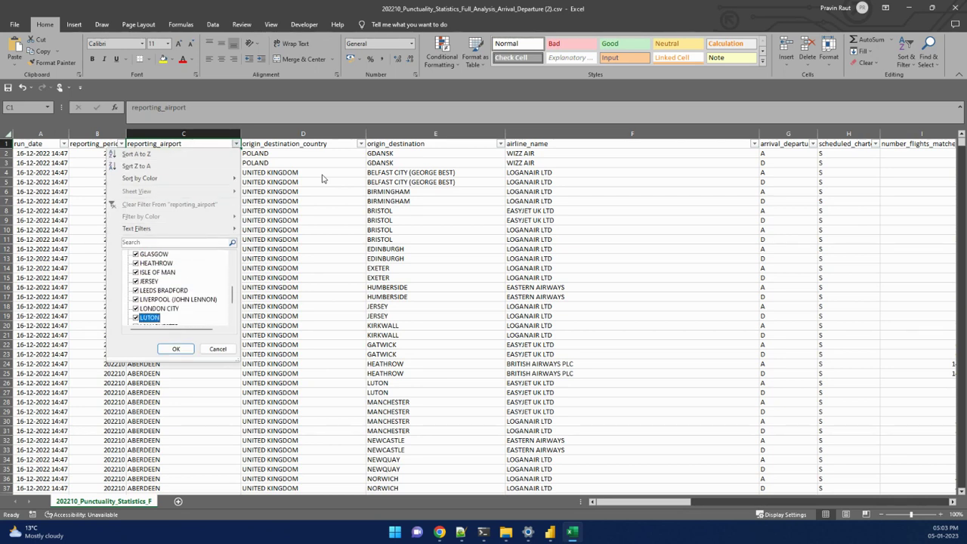
pyautogui.press('Escape')
pyautogui.press('Right')
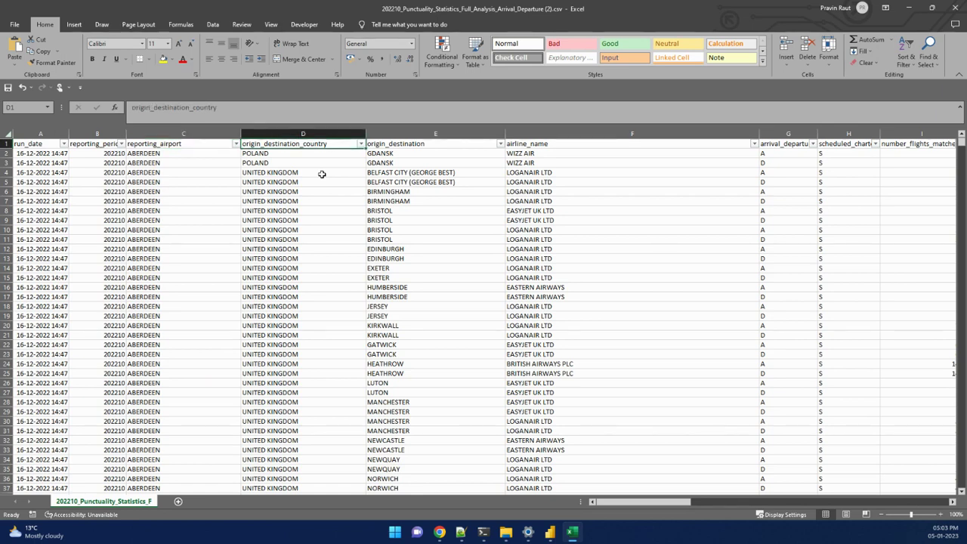
pyautogui.click(262, 163)
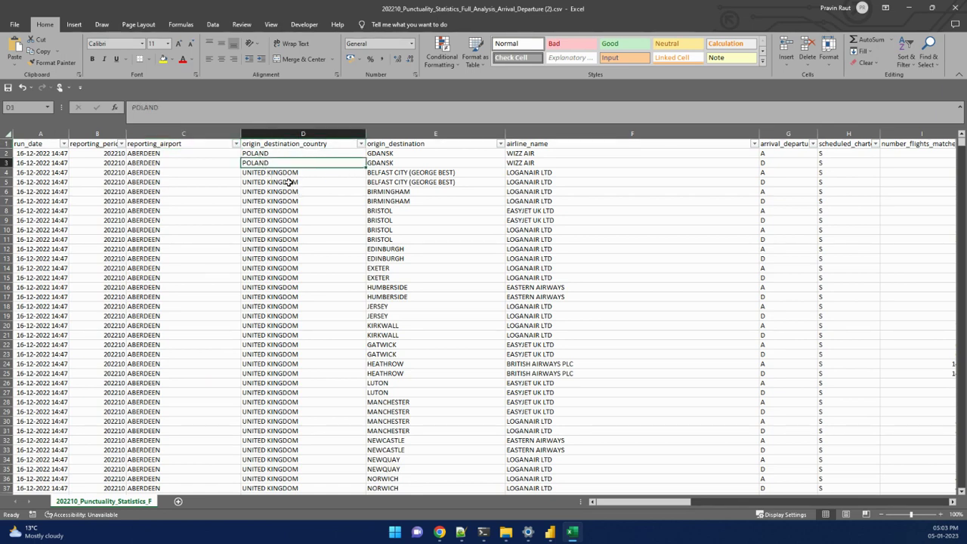
# - Filter origin_destination_country to SWITZERLAND only, leaving 64 of 6562 records
pyautogui.click(361, 144)
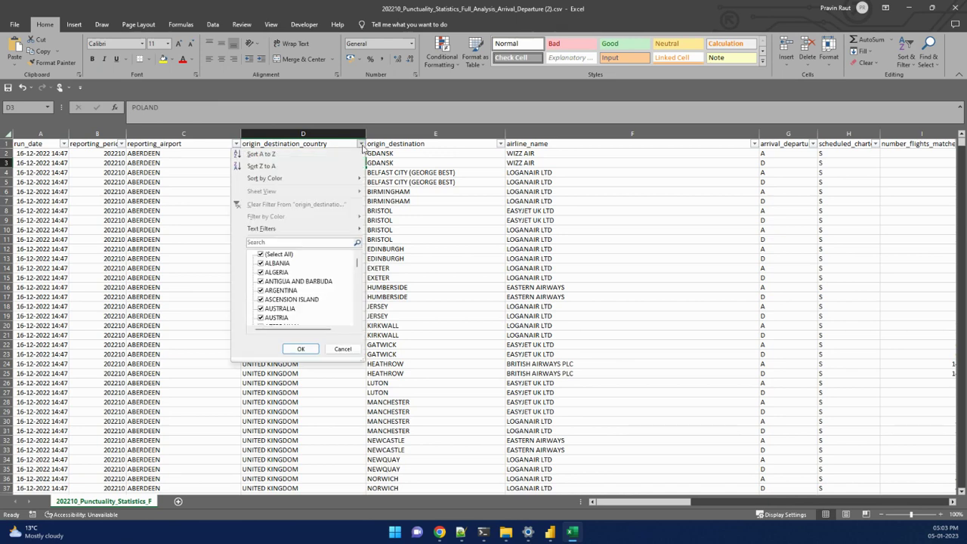
pyautogui.scroll(-3, 323, 292)
pyautogui.scroll(-9, 322, 292)
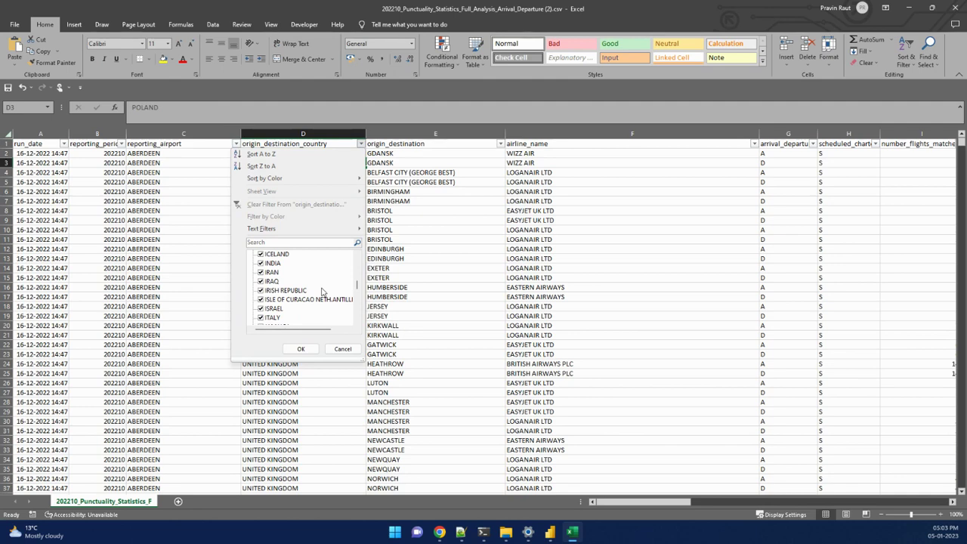
pyautogui.click(136, 238)
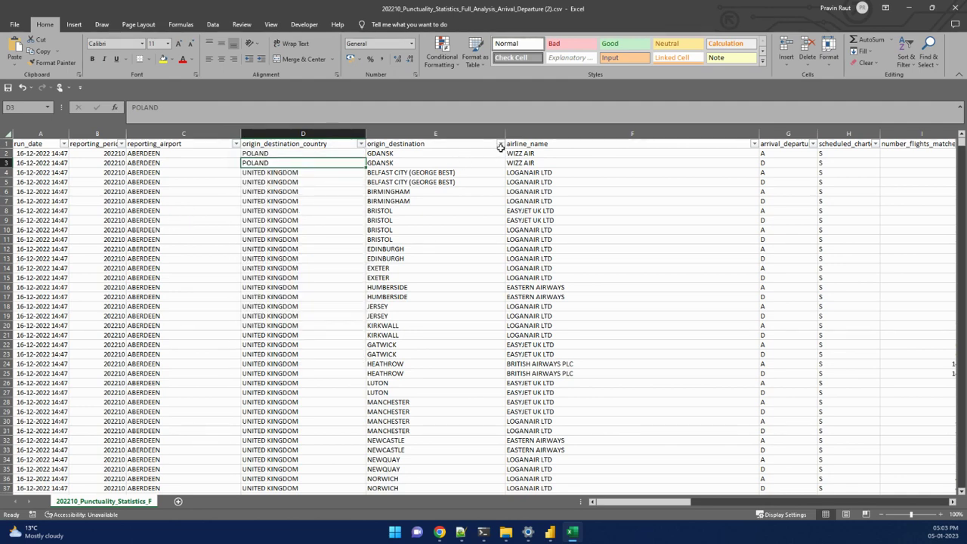
pyautogui.click(361, 144)
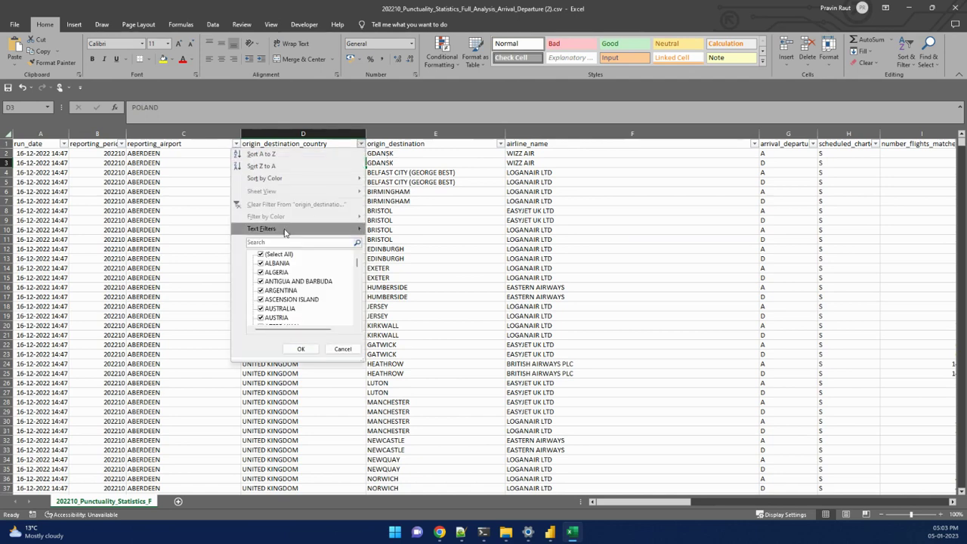
pyautogui.click(271, 256)
pyautogui.click(272, 243)
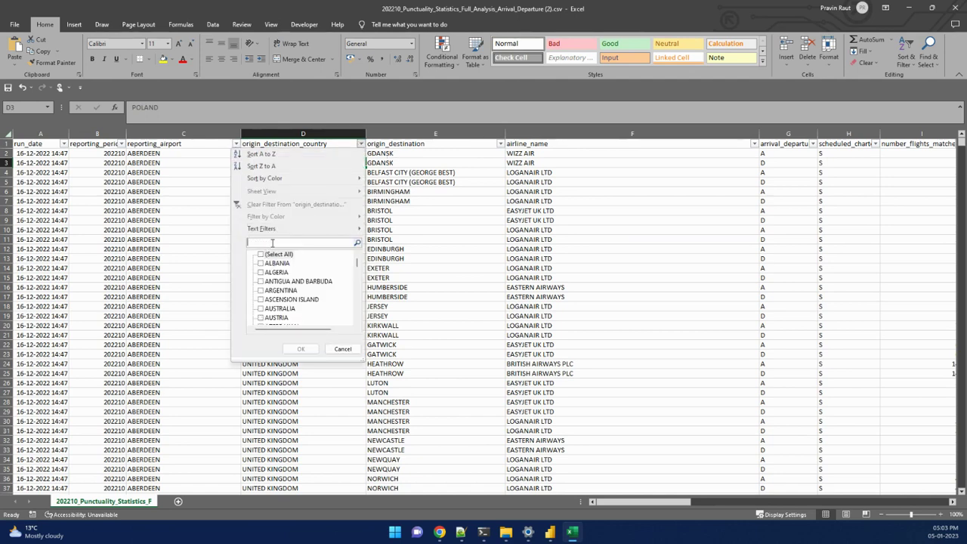
pyautogui.write('swit')
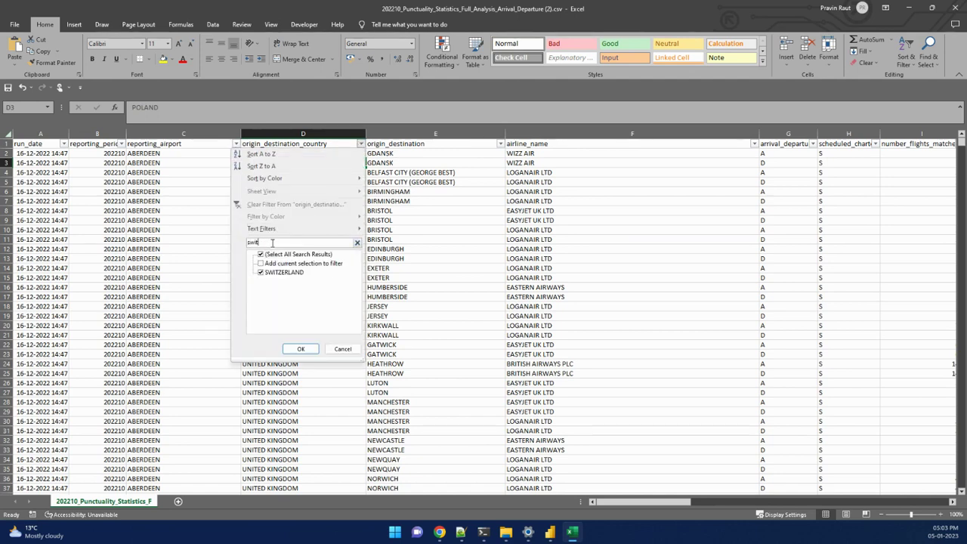
pyautogui.press('Return')
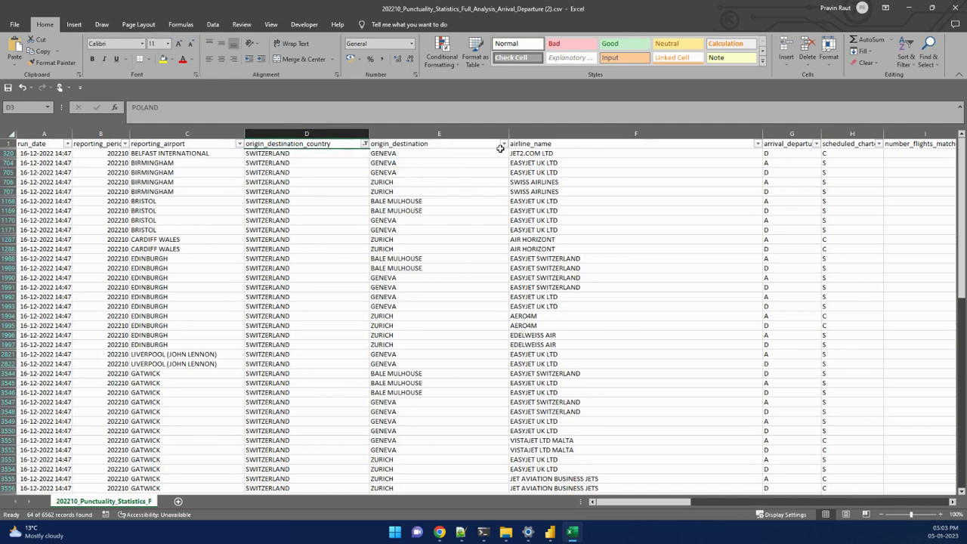
# - Review the origin_destination values for the Switzerland rows without changing the filter
pyautogui.click(504, 143)
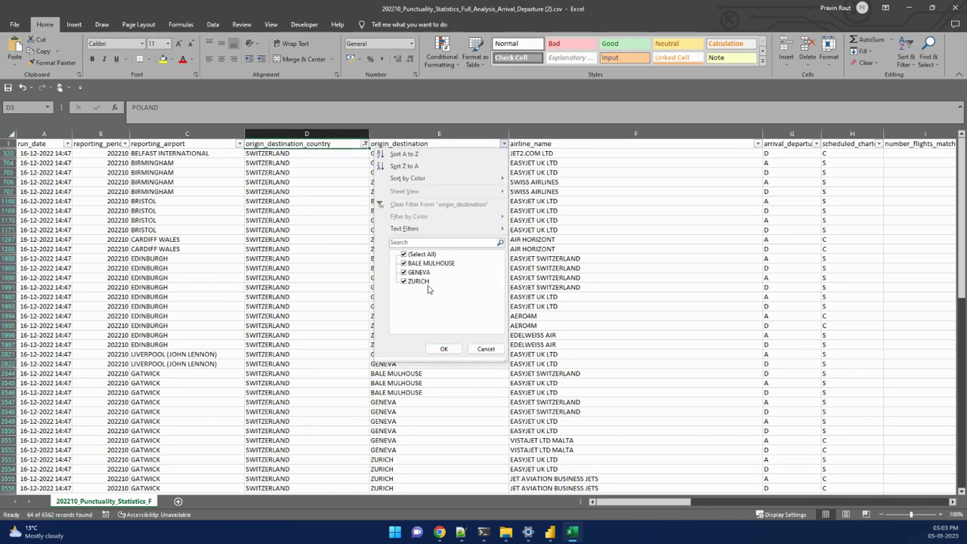
pyautogui.press('Escape')
pyautogui.click(589, 191)
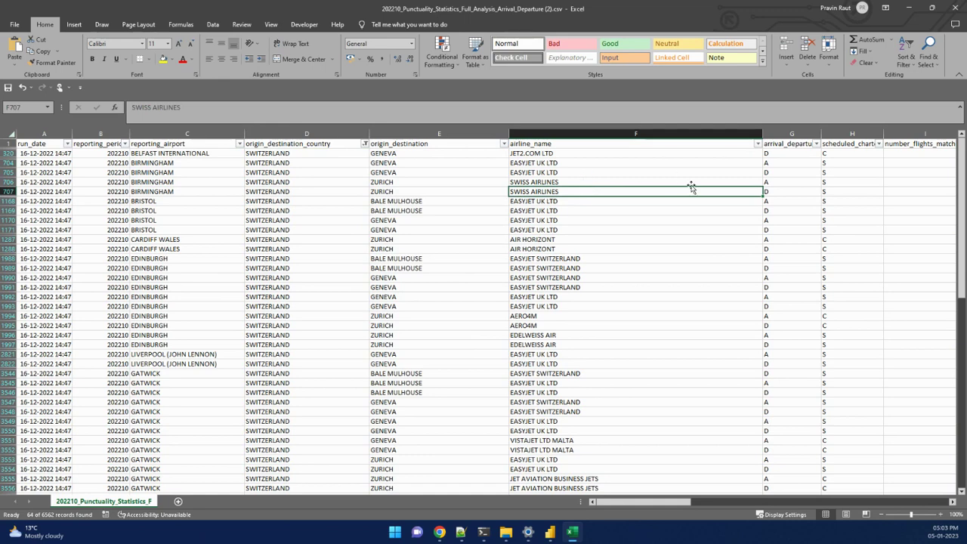
pyautogui.click(780, 165)
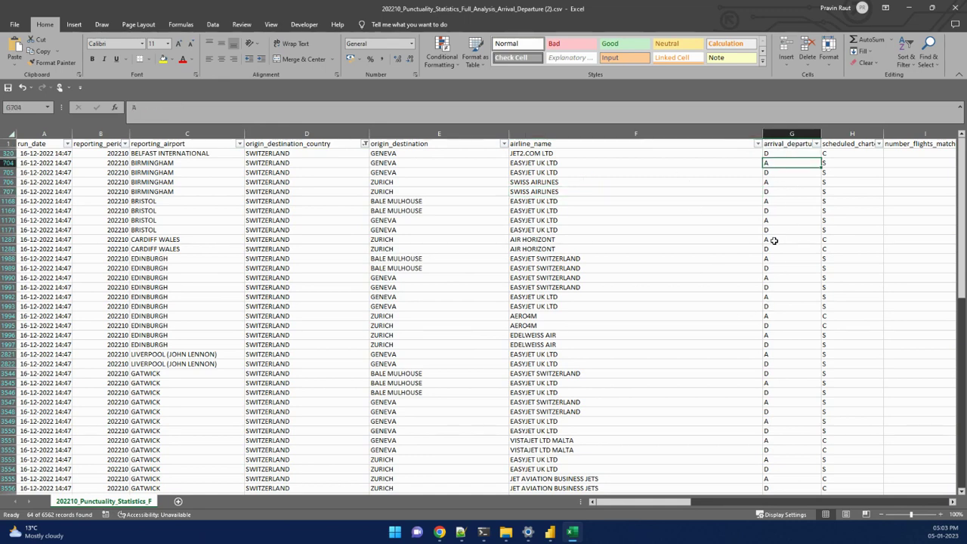
pyautogui.hscroll(5, 697, 503)
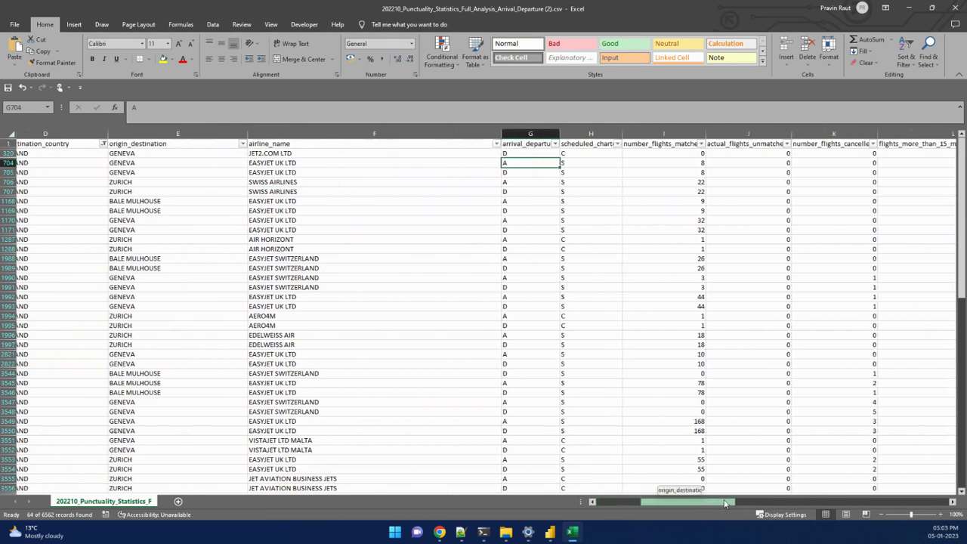
pyautogui.click(484, 165)
pyautogui.click(488, 154)
pyautogui.click(489, 162)
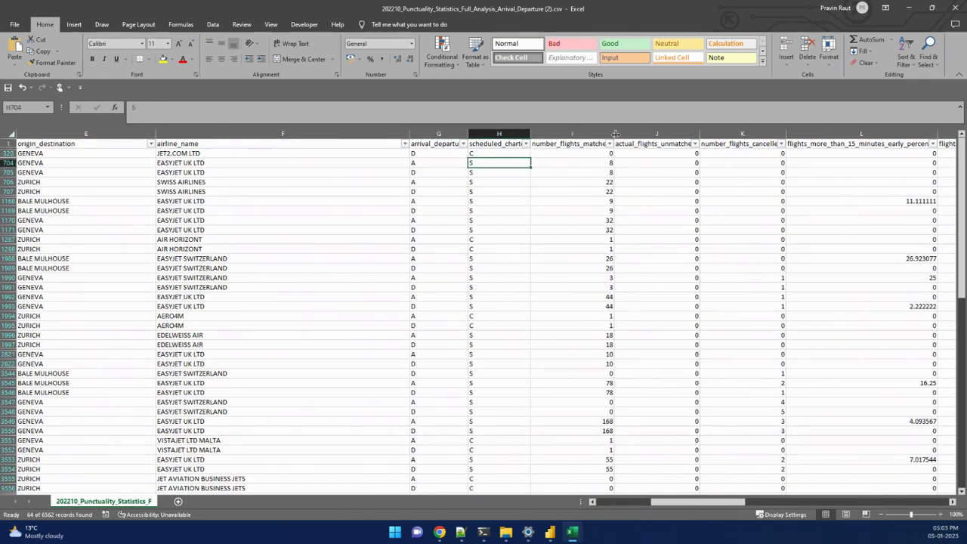
pyautogui.click(589, 164)
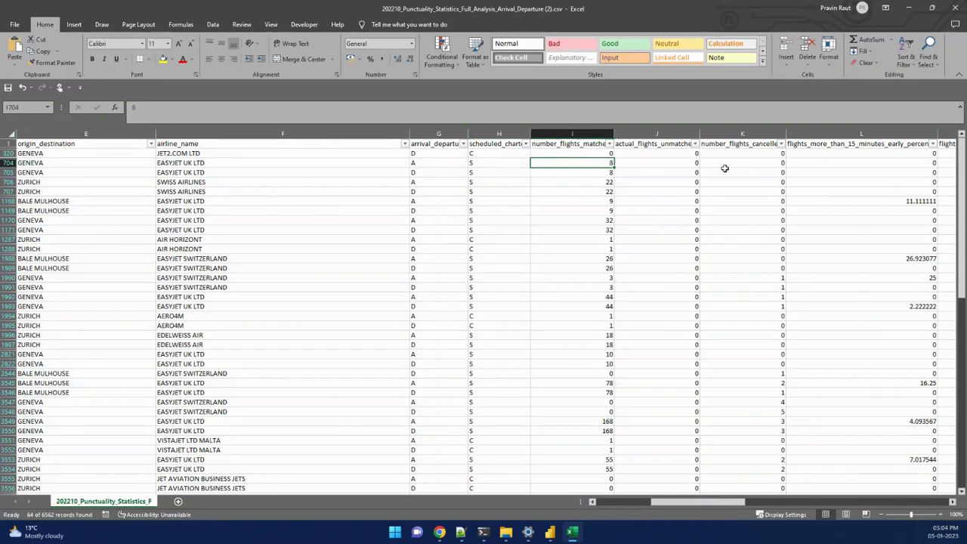
pyautogui.click(748, 143)
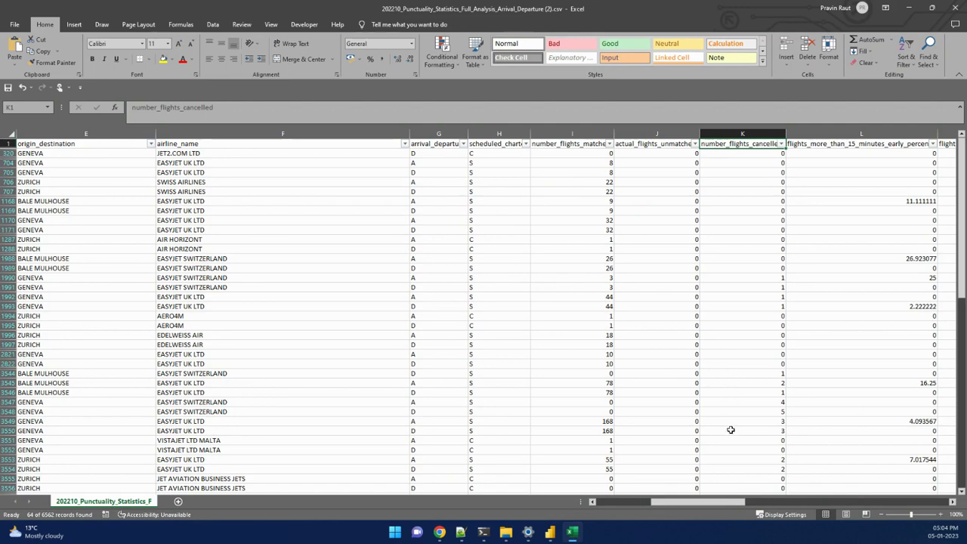
pyautogui.hscroll(3, 730, 476)
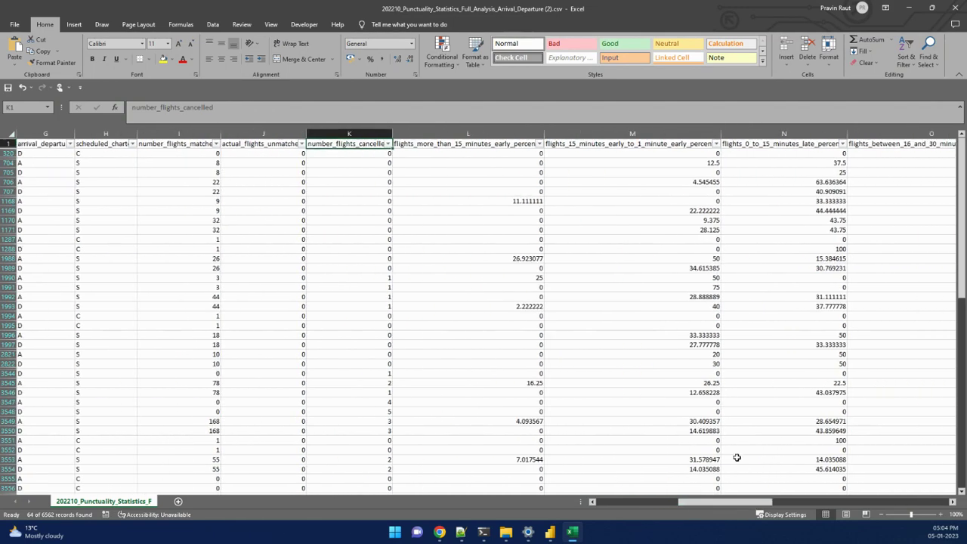
pyautogui.click(463, 144)
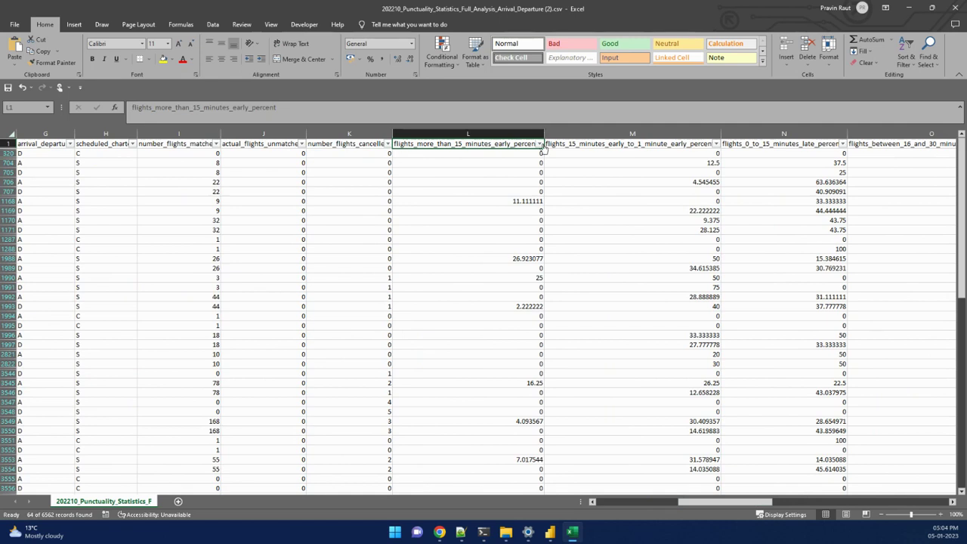
pyautogui.click(537, 134)
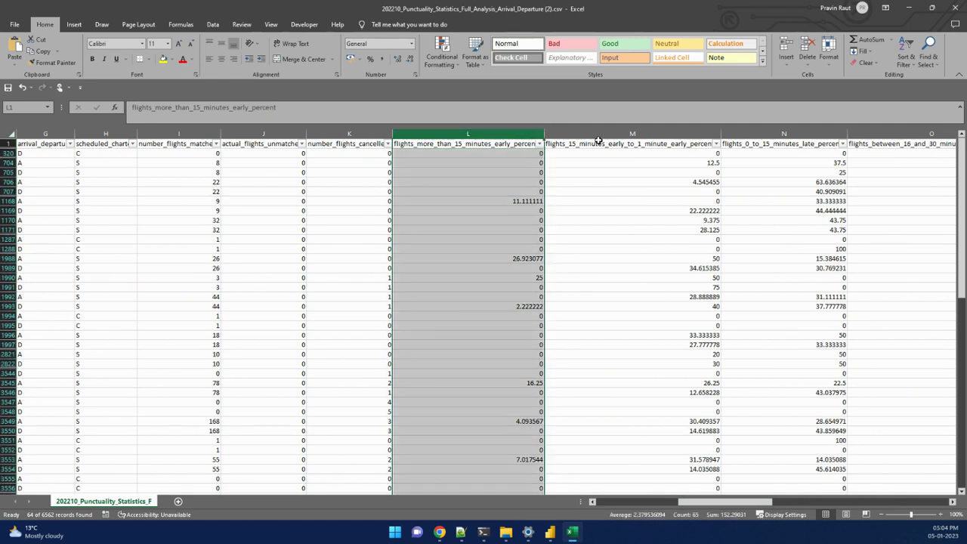
pyautogui.click(605, 134)
pyautogui.keyDown('shift'); pyautogui.click(469, 134); pyautogui.keyUp('shift')
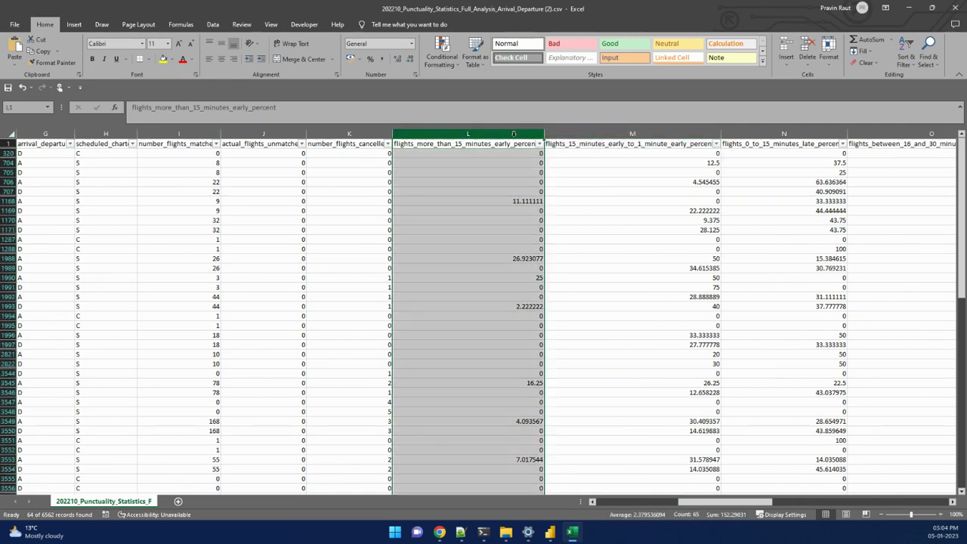
pyautogui.keyDown('shift'); pyautogui.click(606, 133); pyautogui.keyUp('shift')
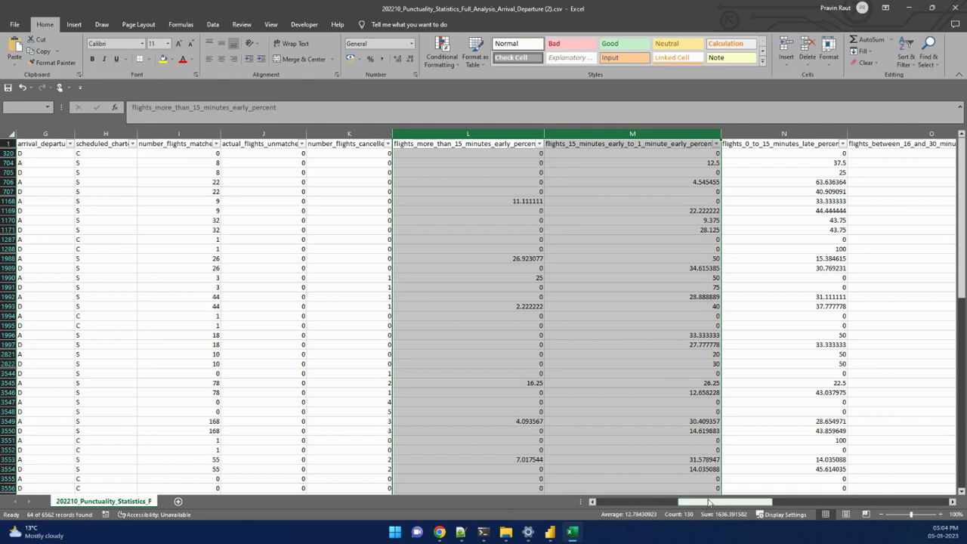
pyautogui.moveTo(711, 503); pyautogui.dragTo(765, 504)
# - Review the late-percentage headers in O1 to S1, from 0–15 to 31–60 minutes late
pyautogui.click(485, 143)
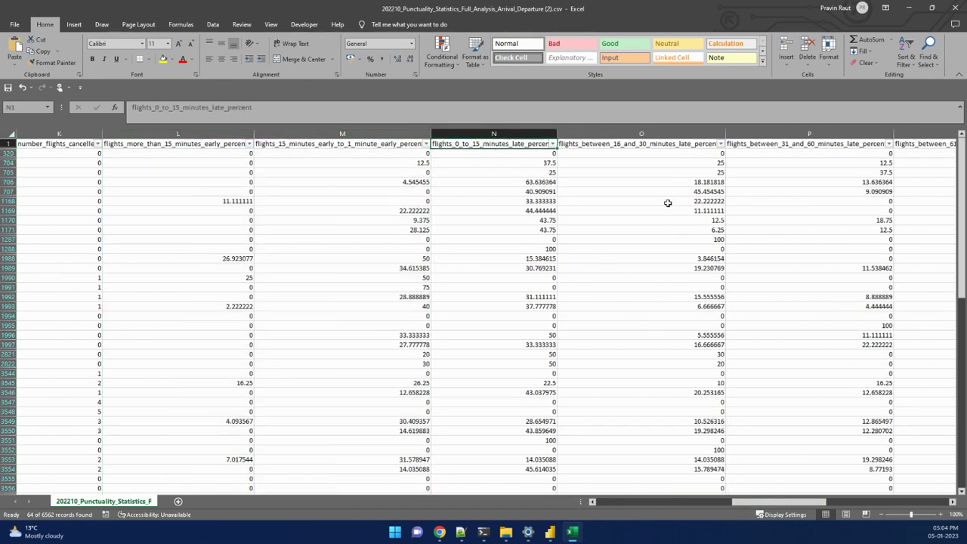
pyautogui.click(658, 144)
pyautogui.click(771, 142)
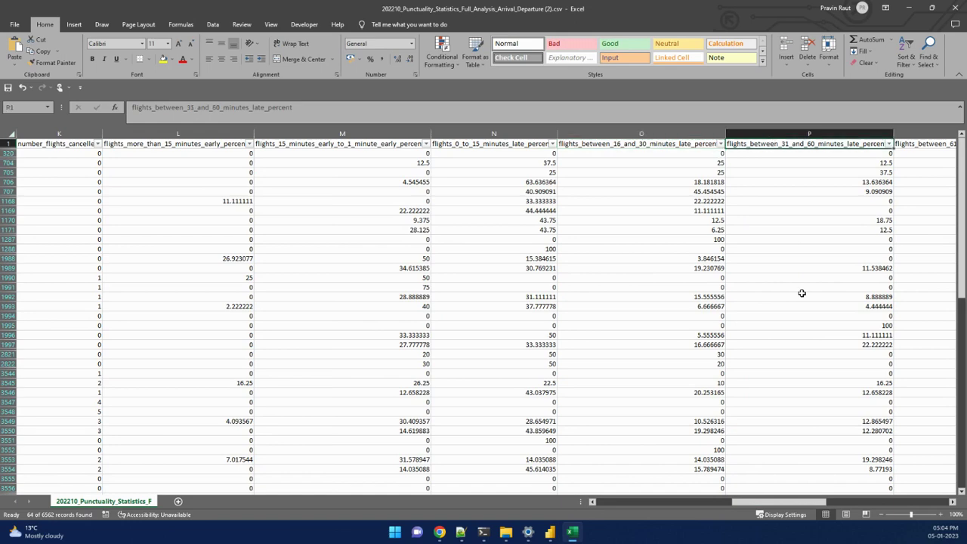
pyautogui.moveTo(786, 502); pyautogui.dragTo(827, 502)
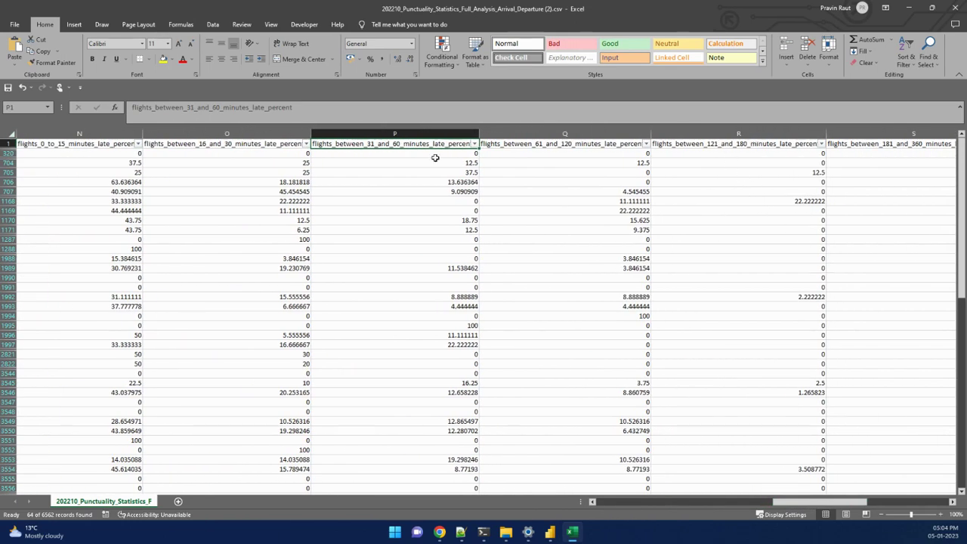
pyautogui.moveTo(913, 144); pyautogui.dragTo(130, 133)
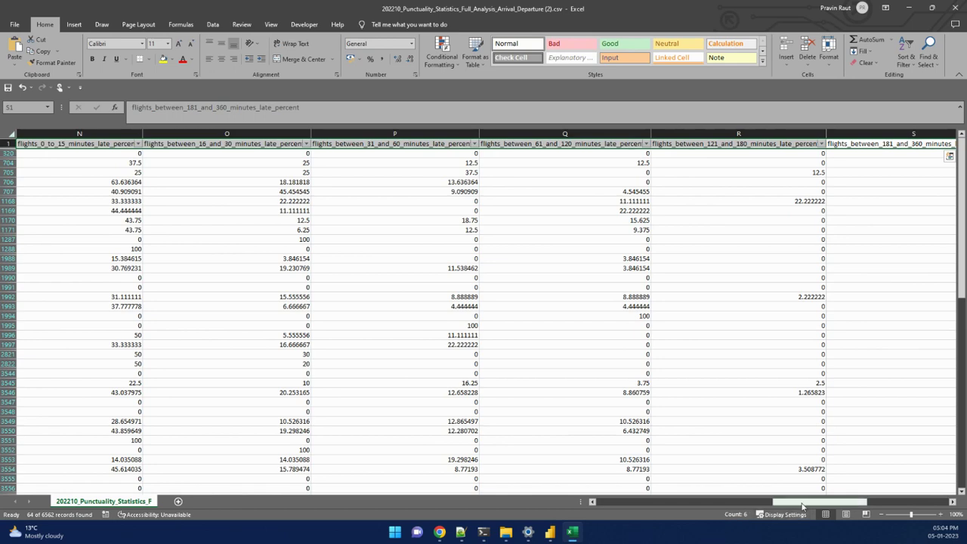
pyautogui.moveTo(802, 503); pyautogui.dragTo(855, 504)
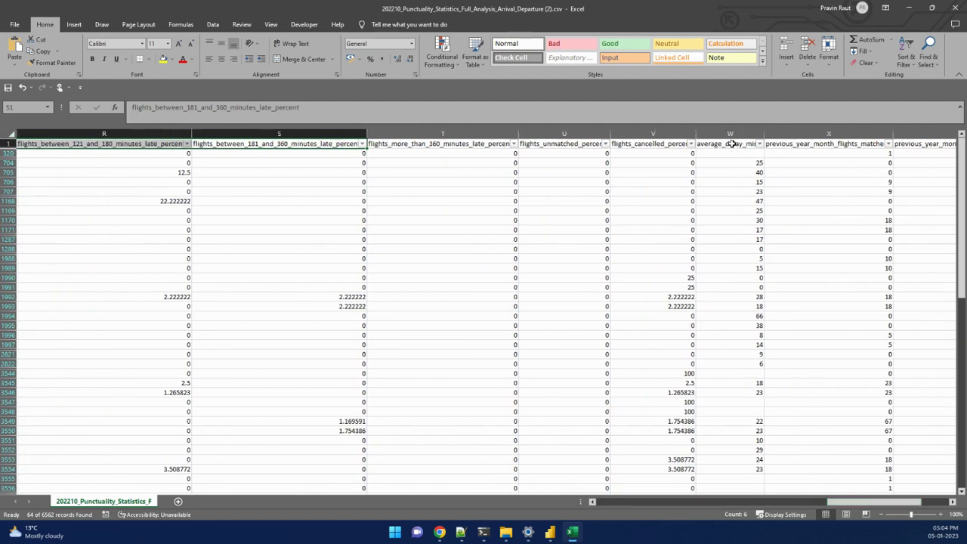
# - Widen column W so the full average_delay_mins header shows, then scroll back left
pyautogui.click(681, 146)
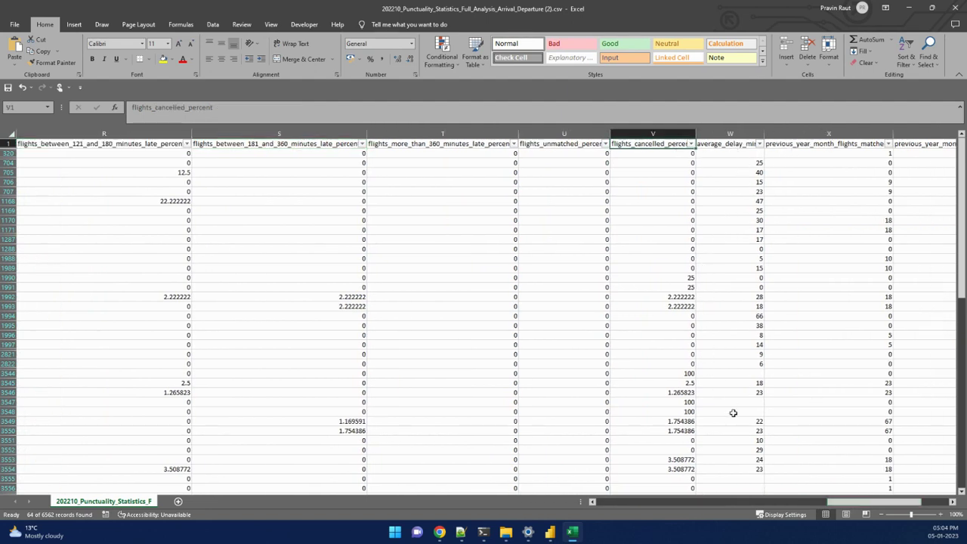
pyautogui.click(730, 146)
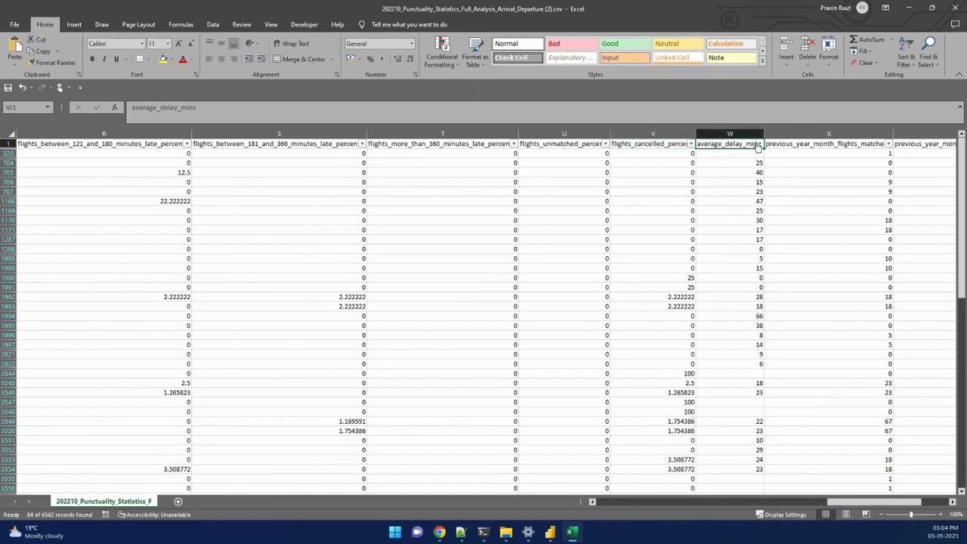
pyautogui.moveTo(764, 134); pyautogui.dragTo(772, 151)
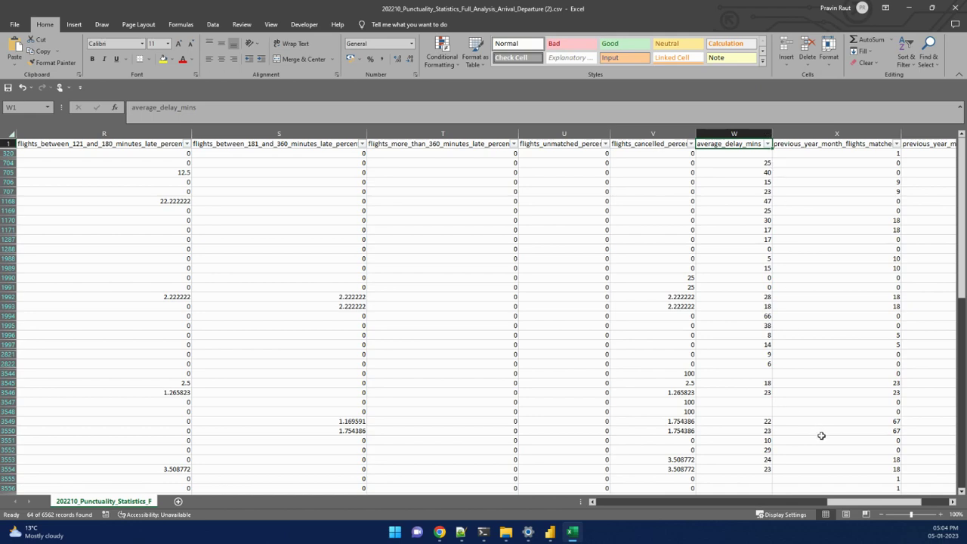
pyautogui.moveTo(848, 507); pyautogui.dragTo(604, 509)
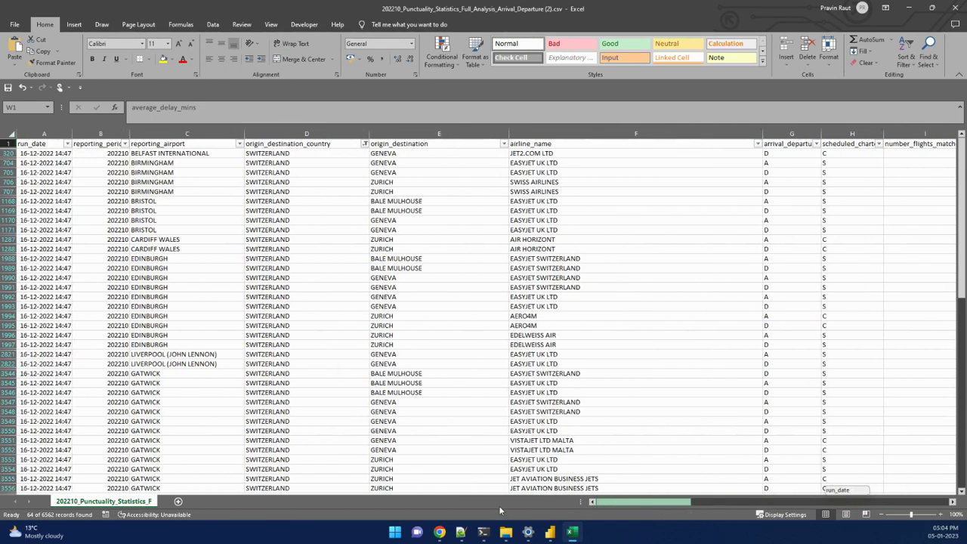
# - Check the 202210 reporting period and EASYJET UK LTD airline values in the filtered rows
pyautogui.click(105, 163)
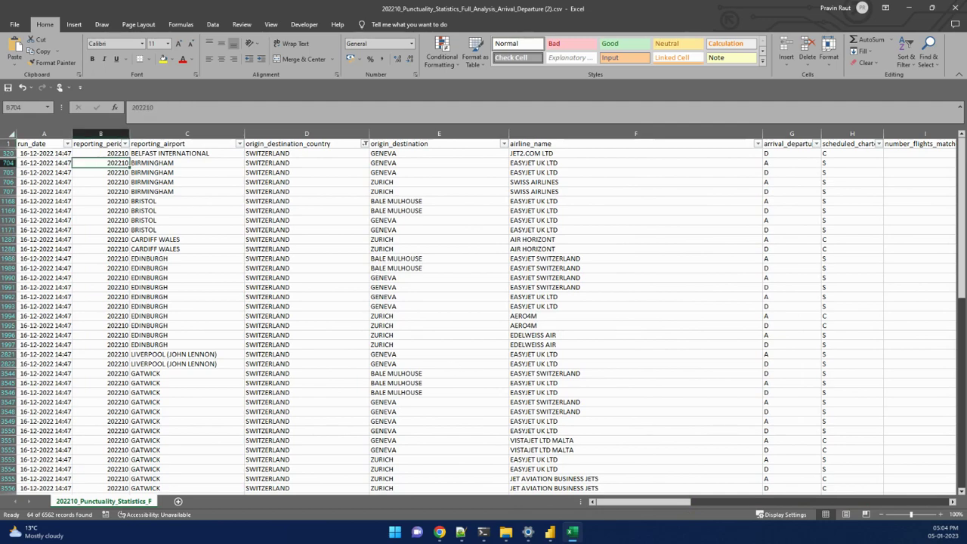
pyautogui.moveTo(677, 504)
pyautogui.mouseDown()
pyautogui.moveTo(928, 506)
pyautogui.moveTo(646, 504)
pyautogui.moveTo(659, 504)
pyautogui.mouseUp()
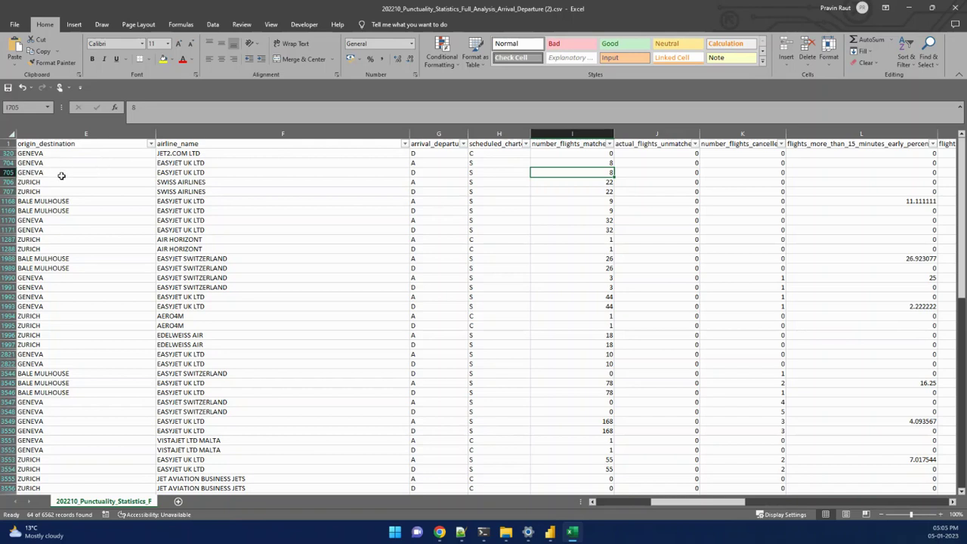
pyautogui.click(192, 172)
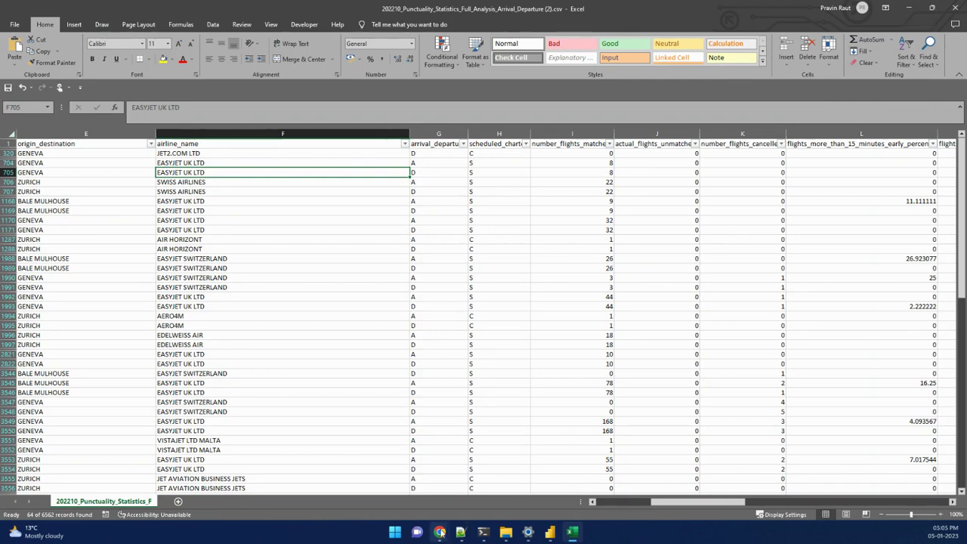
# - Show the Pipeline.png diagram: CSV Data to Google Cloud Storage, BigQuery and PowerBI
pyautogui.moveTo(440, 532)
pyautogui.click(351, 490)
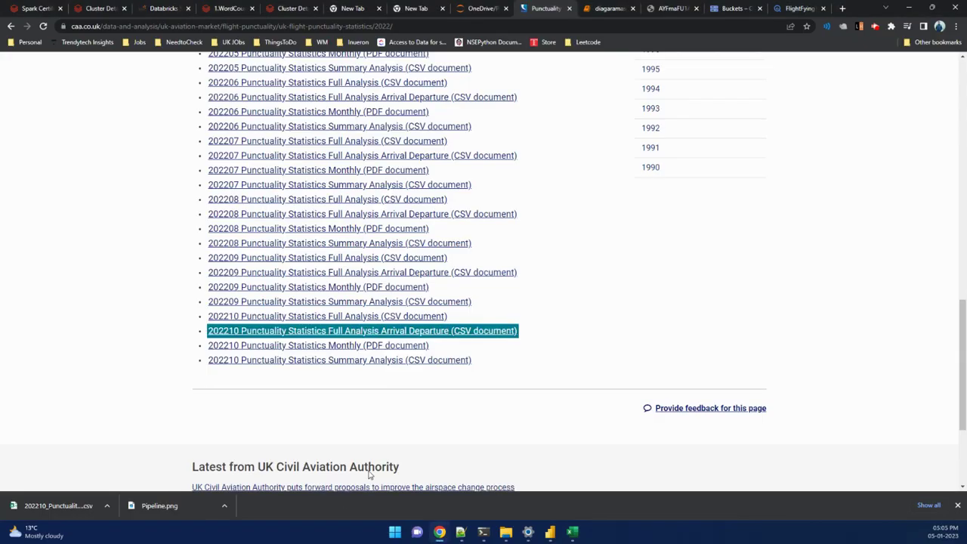
pyautogui.click(609, 10)
pyautogui.click(667, 7)
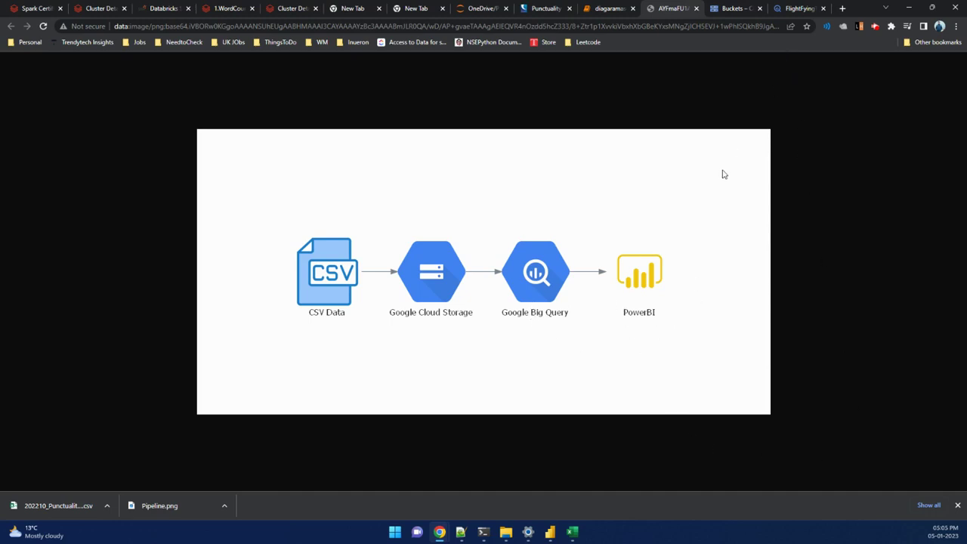
# - Open the dataset/ folder in the flightpunctualitydata bucket on Cloud Storage
pyautogui.click(726, 9)
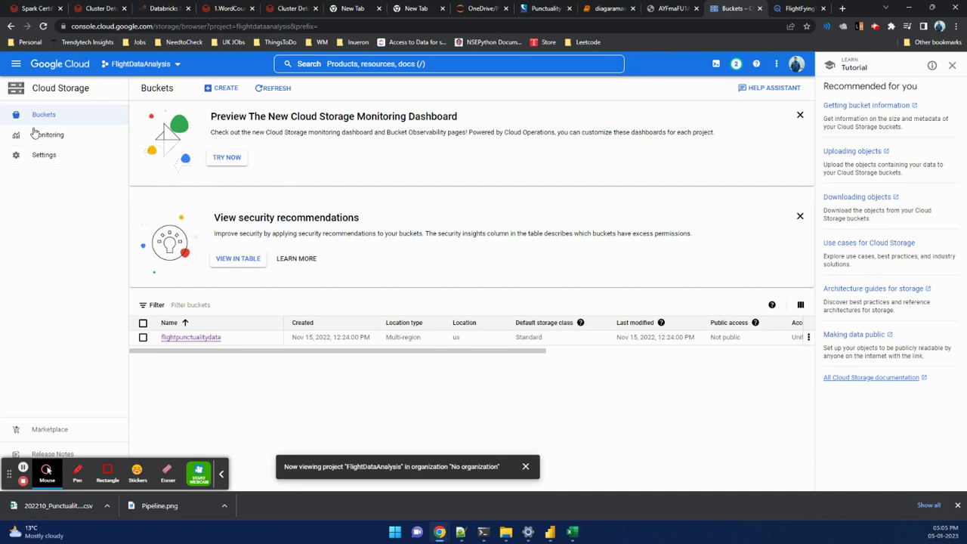
pyautogui.click(195, 338)
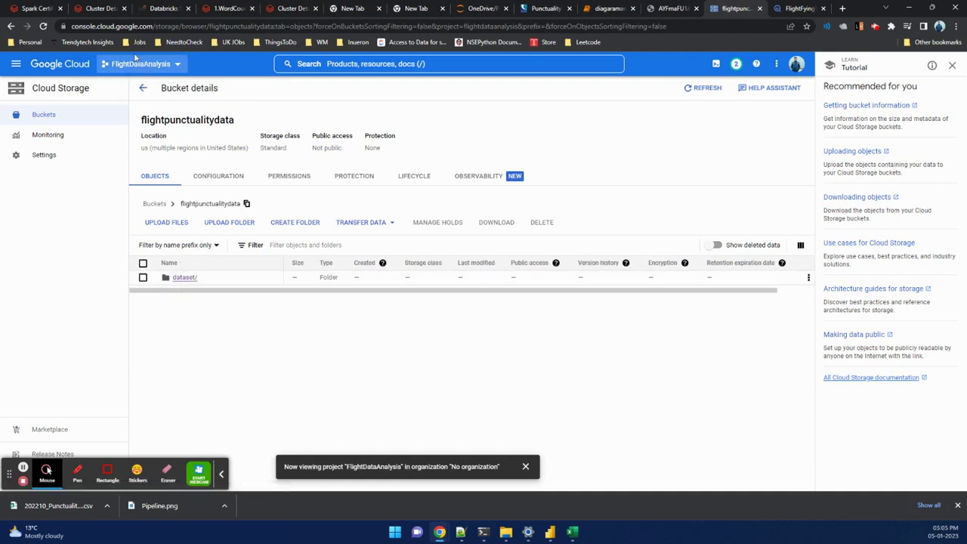
pyautogui.click(185, 279)
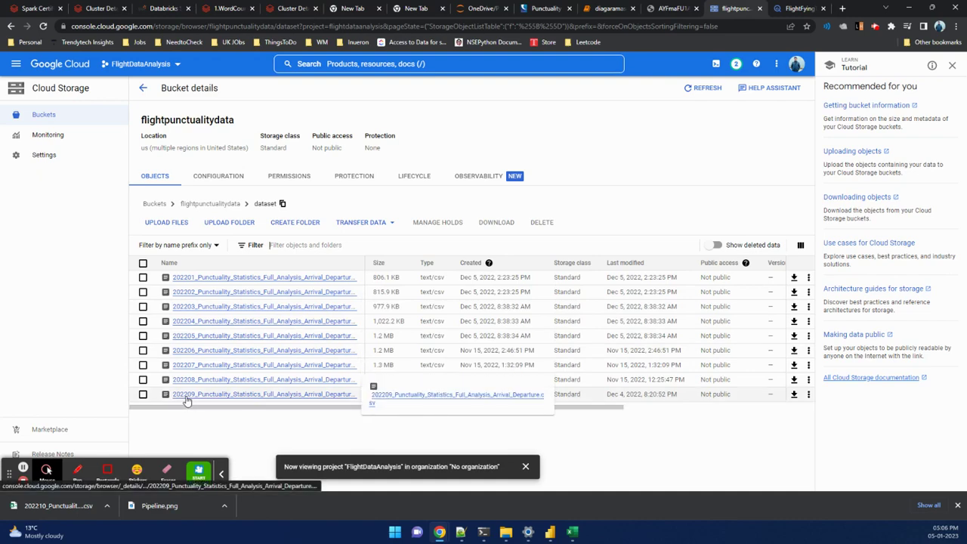
# - Glance at the finished Power BI dashboard, then start uploading a file into dataset/
pyautogui.click(550, 532)
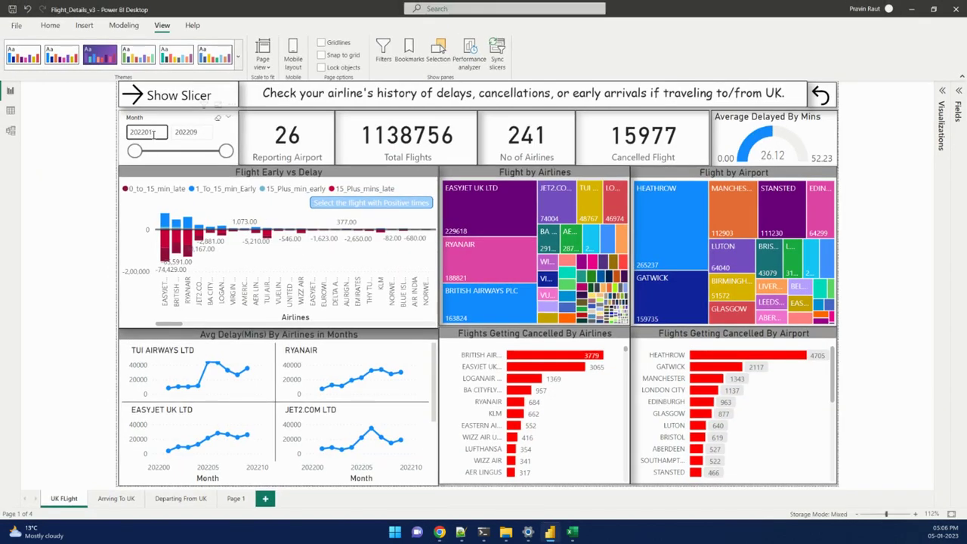
pyautogui.click(910, 6)
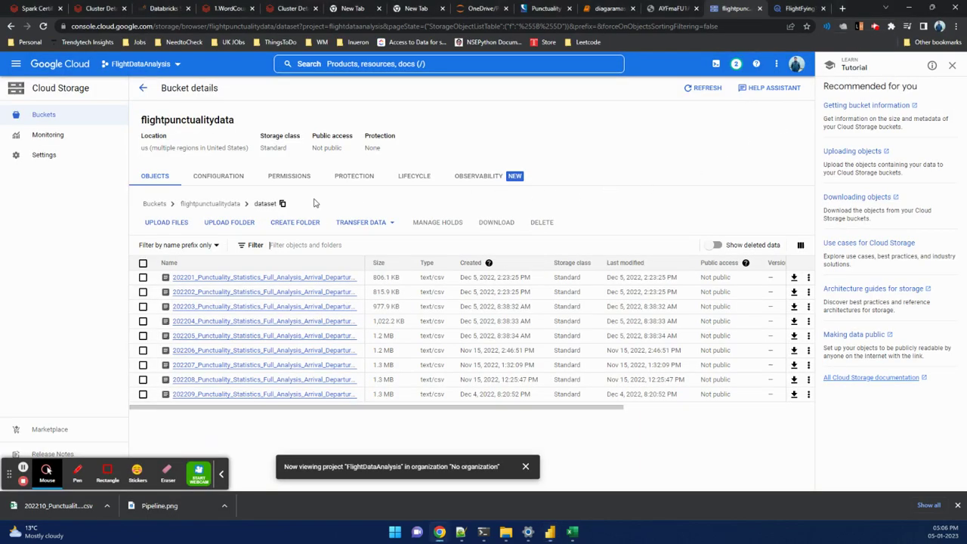
pyautogui.click(165, 223)
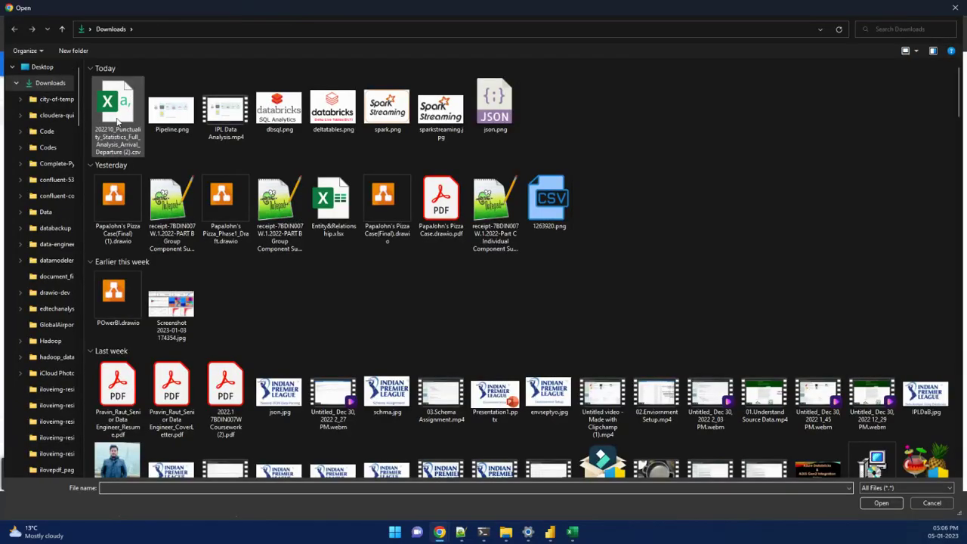
# - Upload the 202210 punctuality CSV from Downloads, then switch to the BigQuery FlightFyingTimes table
pyautogui.doubleClick(117, 121)
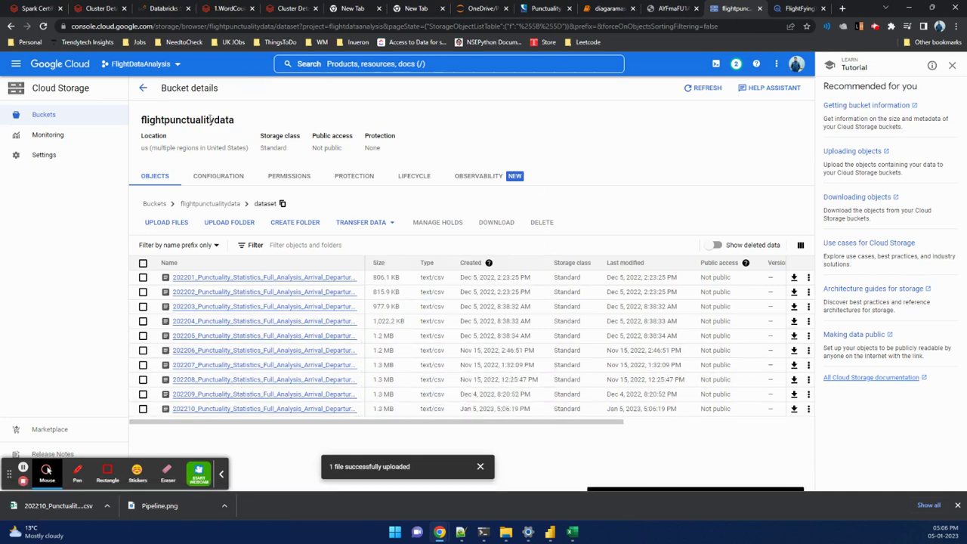
pyautogui.click(800, 9)
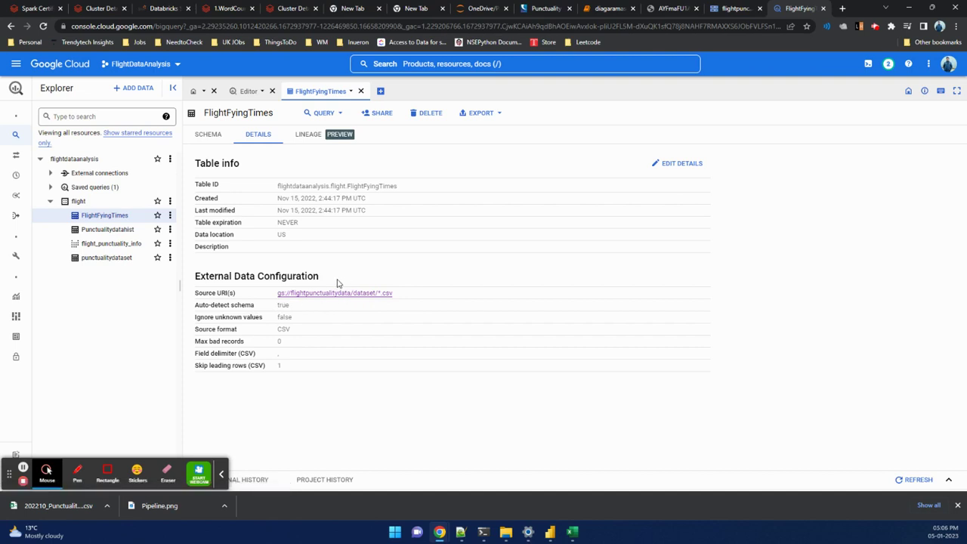
pyautogui.moveTo(209, 365); pyautogui.dragTo(367, 363)
pyautogui.click(241, 388)
pyautogui.moveTo(204, 303); pyautogui.dragTo(290, 306)
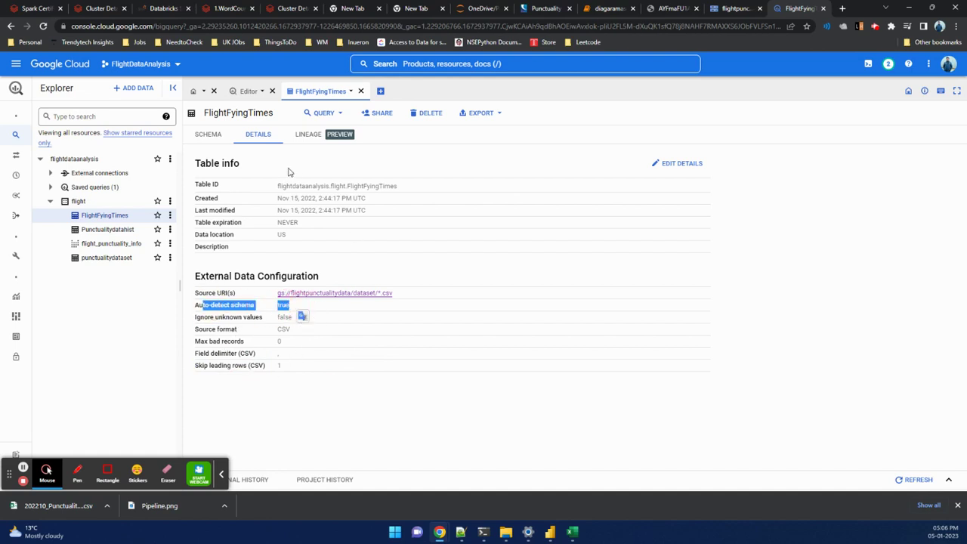
# - Browse the FlightFyingTimes schema fields, e.g. run_date TIMESTAMP and average_delay_mins INTEGER
pyautogui.click(211, 137)
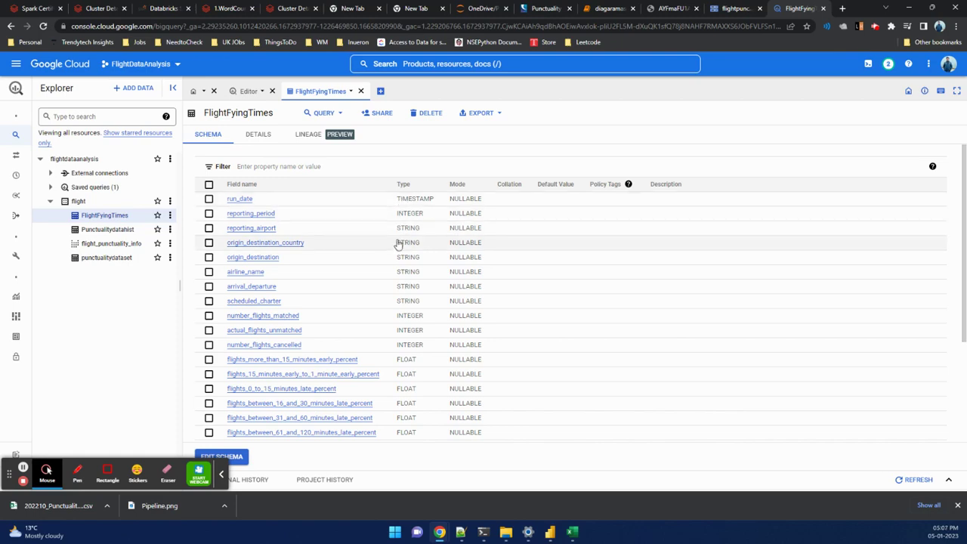
pyautogui.scroll(-3, 399, 248)
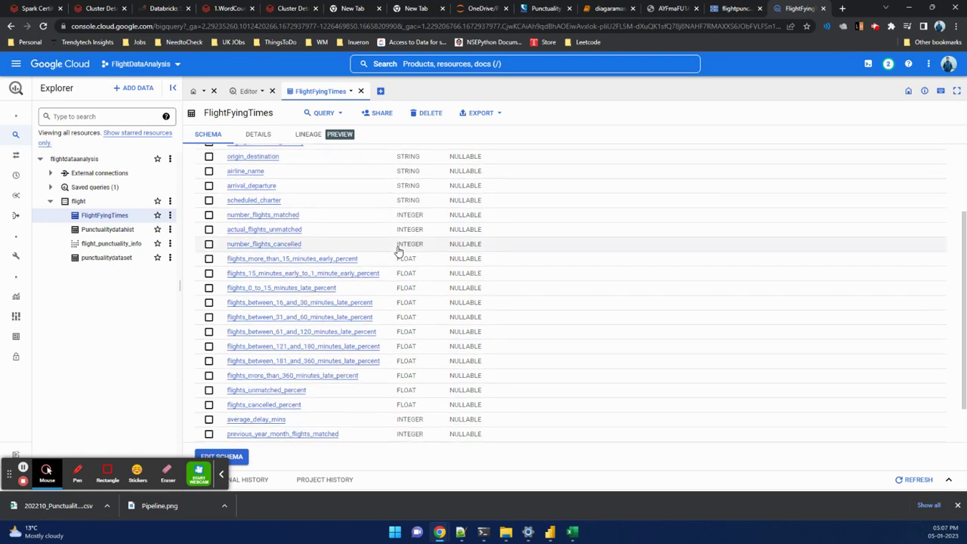
pyautogui.scroll(3, 399, 249)
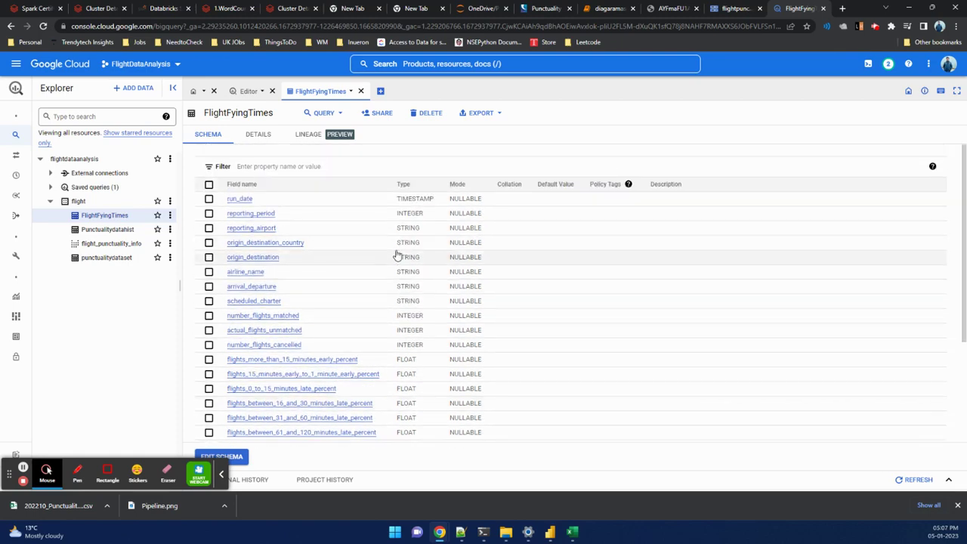
pyautogui.scroll(-5, 401, 320)
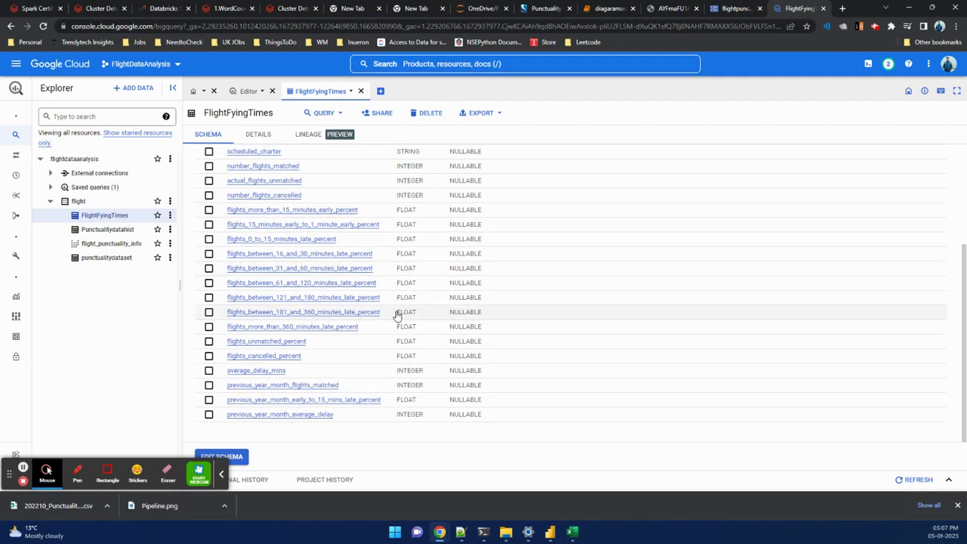
pyautogui.scroll(5, 398, 316)
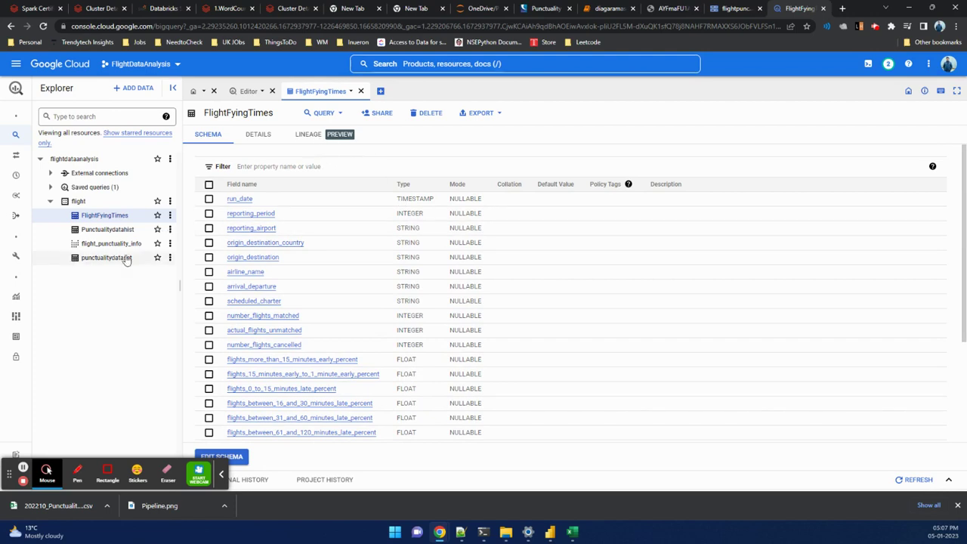
pyautogui.scroll(-3, 325, 355)
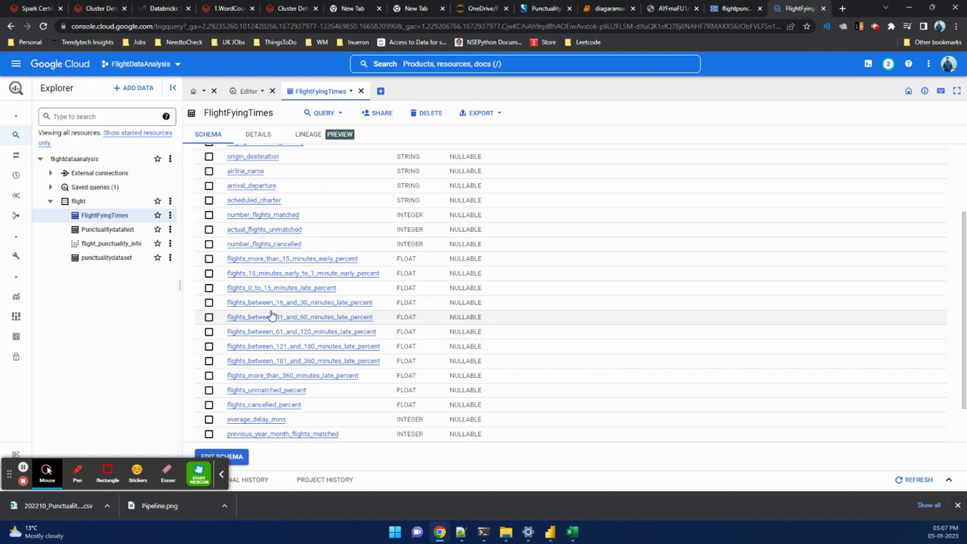
# - Open flight_punctuality_info and view its query selecting reporting_period AS Month from FlightFyingTimes
pyautogui.click(99, 244)
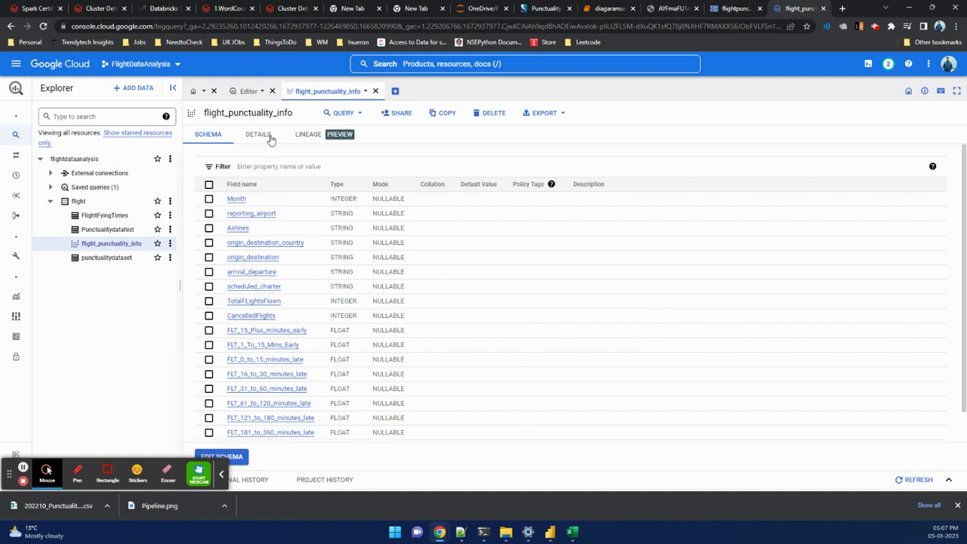
pyautogui.scroll(-1, 320, 283)
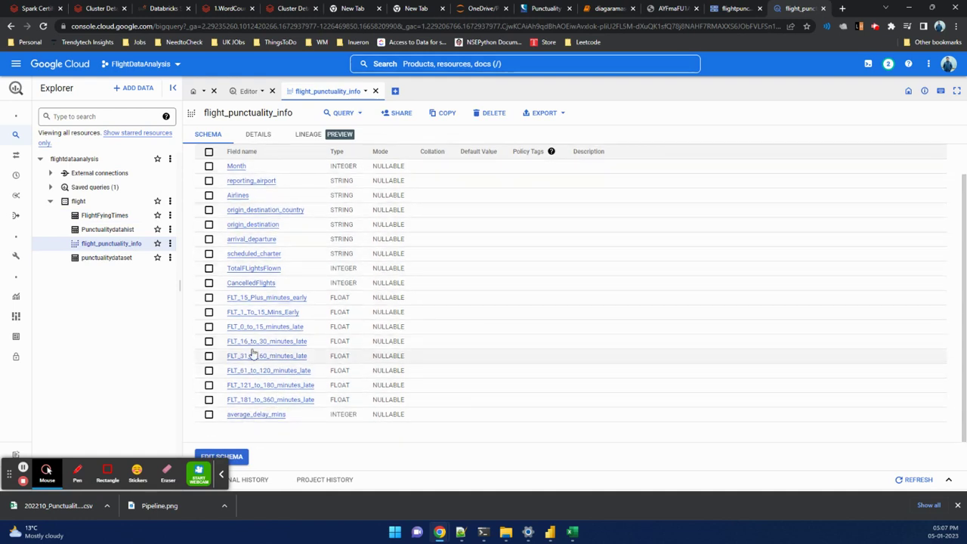
pyautogui.scroll(1, 257, 332)
pyautogui.click(252, 135)
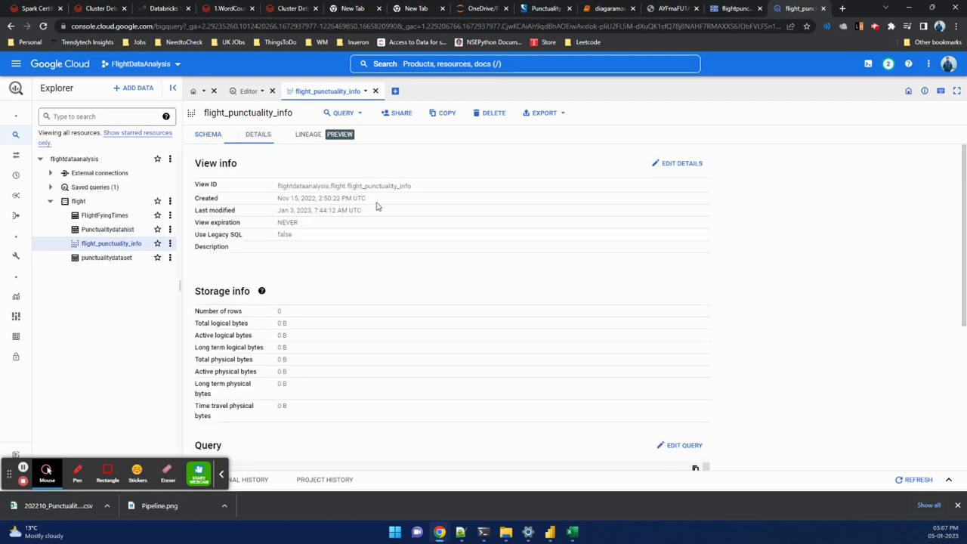
pyautogui.scroll(-4, 361, 345)
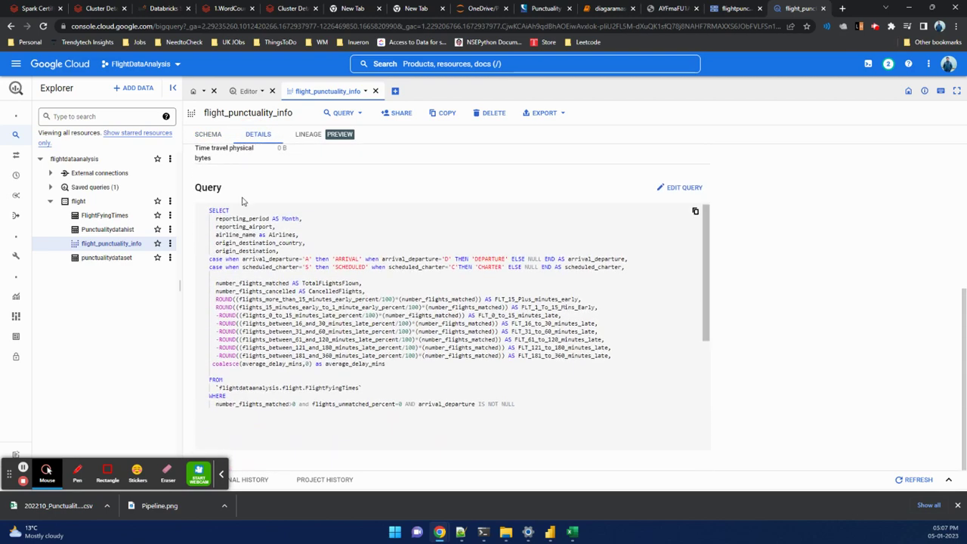
# - Highlight reporting_period, the whole view query, its FROM source table and the WHERE filter conditions
pyautogui.click(281, 218)
pyautogui.hotkey('ctrl', 'a')
pyautogui.click(324, 234)
pyautogui.moveTo(360, 388); pyautogui.dragTo(182, 391)
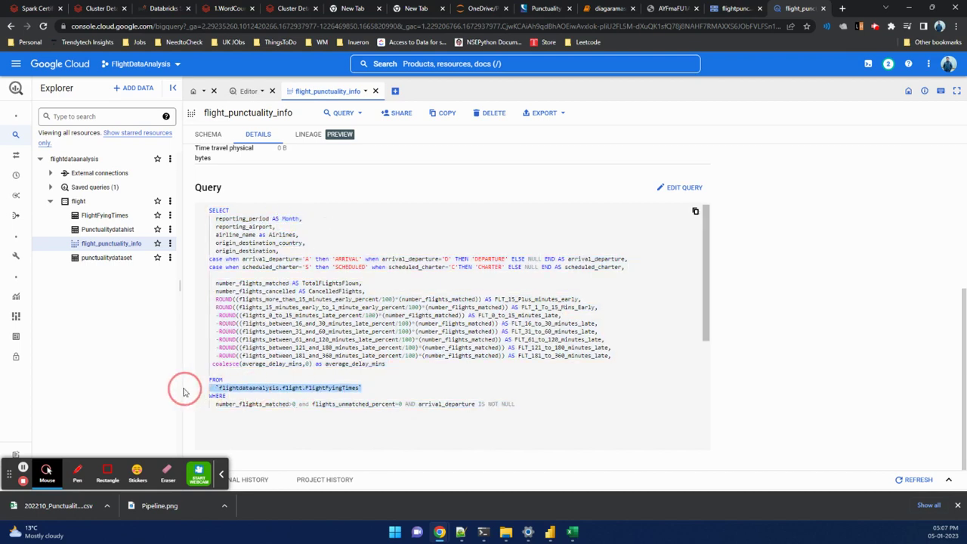
pyautogui.tripleClick(367, 408)
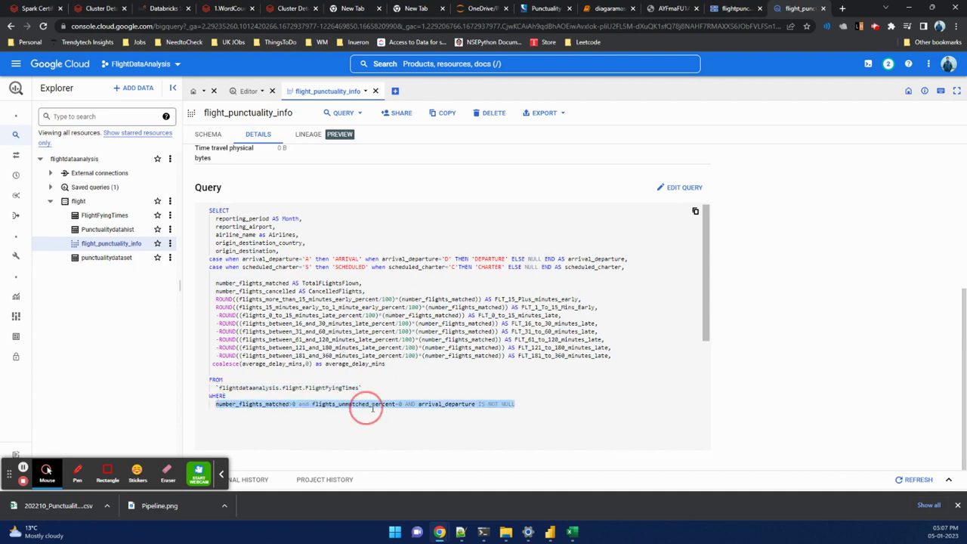
pyautogui.click(492, 421)
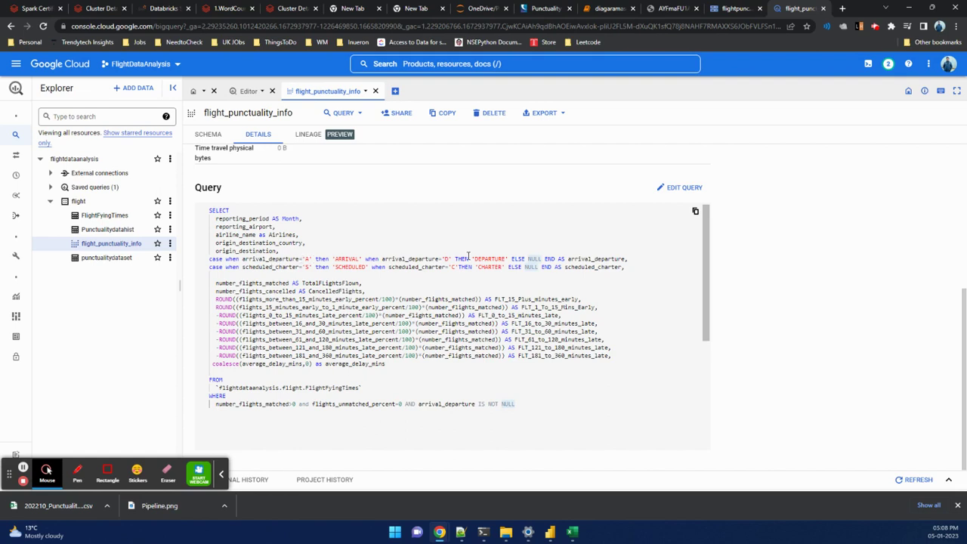
# - Highlight DEPARTURE, number_flights_matched, both early-flight percentages and average_delay_mins, then return to Power BI
pyautogui.doubleClick(493, 258)
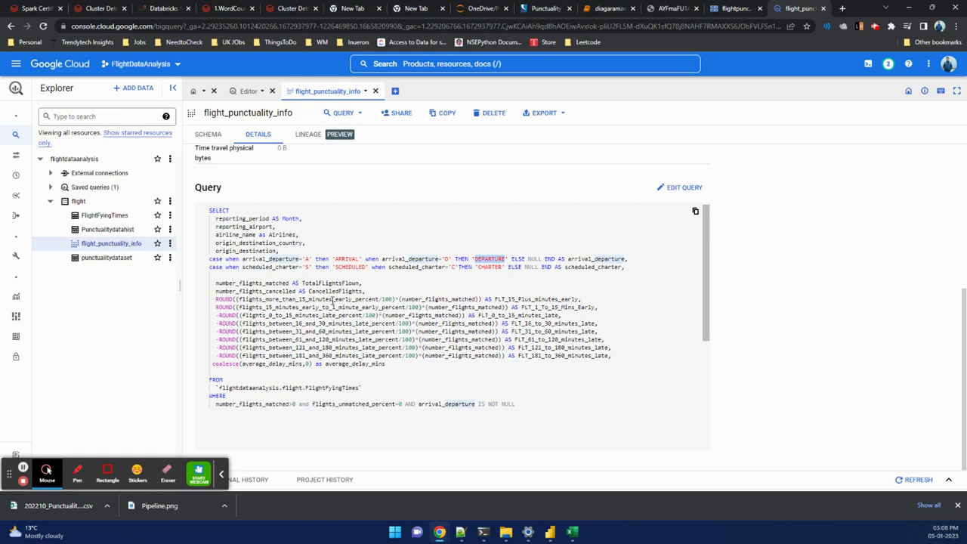
pyautogui.doubleClick(424, 299)
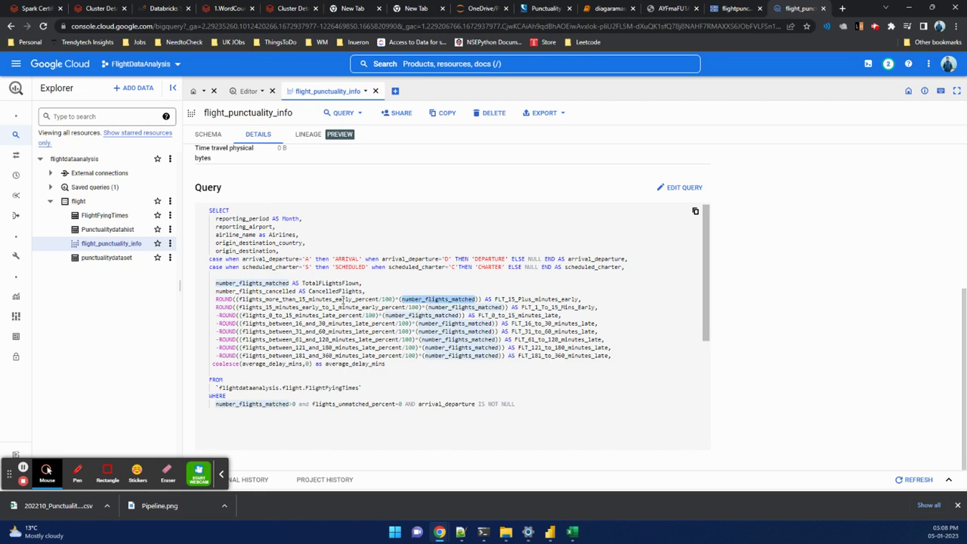
pyautogui.doubleClick(343, 300)
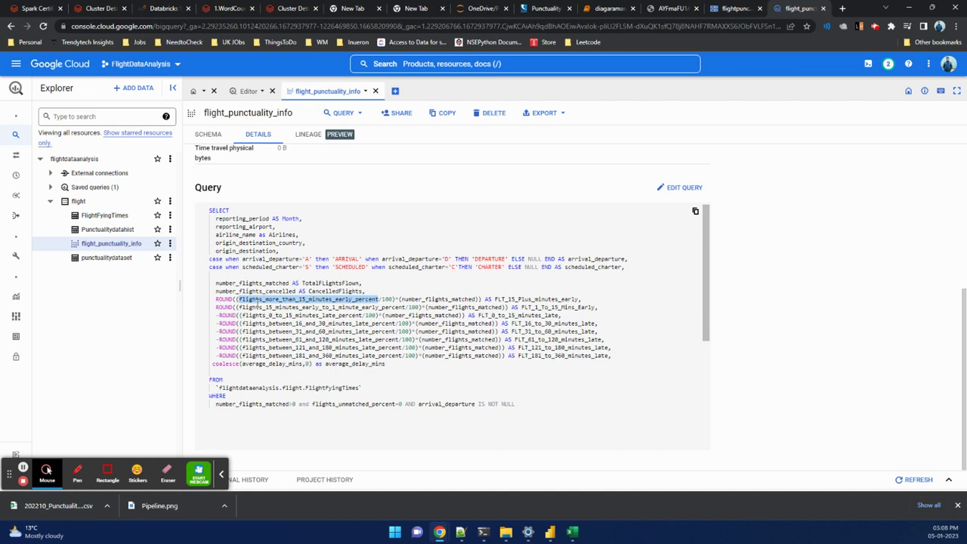
pyautogui.moveTo(214, 299); pyautogui.dragTo(611, 306)
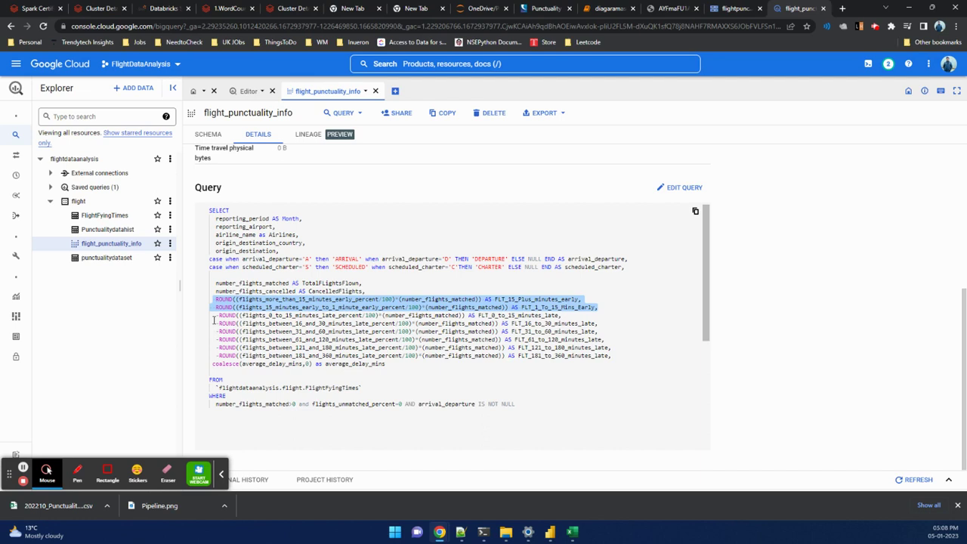
pyautogui.doubleClick(261, 363)
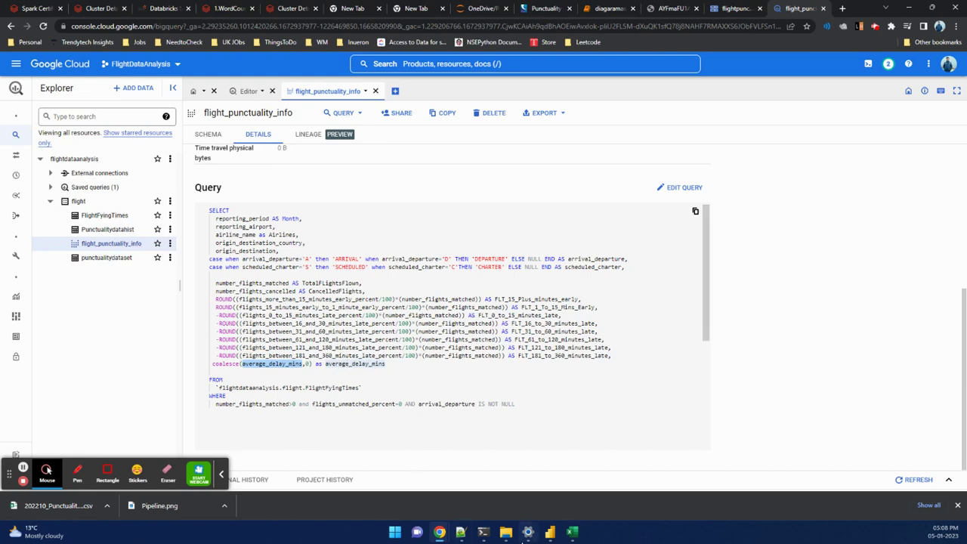
pyautogui.click(551, 533)
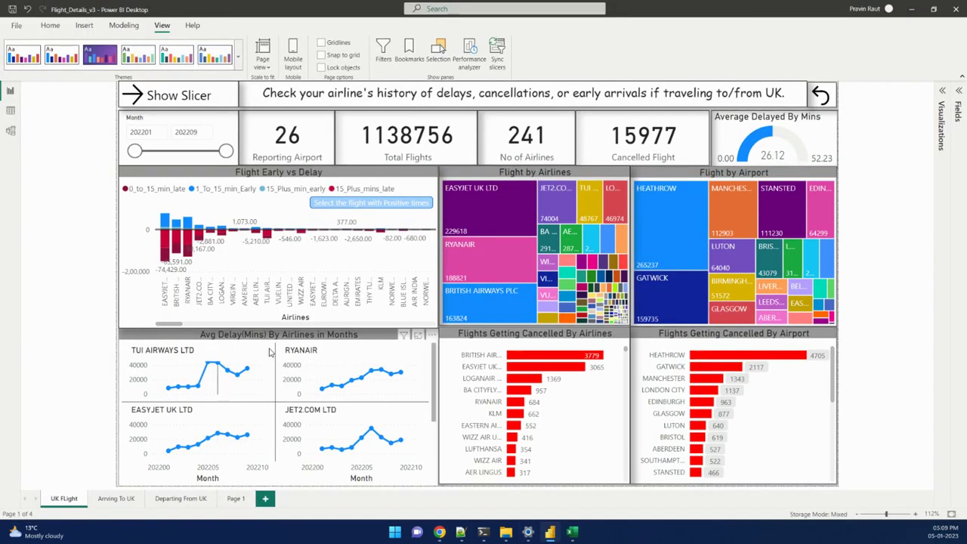
pyautogui.keyDown('ctrl'); pyautogui.click(155, 92); pyautogui.keyUp('ctrl')
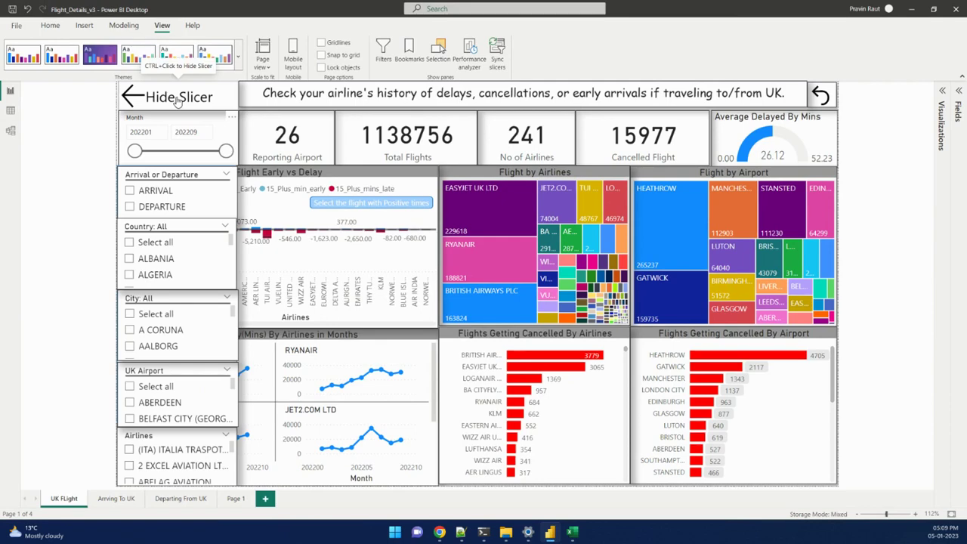
pyautogui.keyDown('ctrl'); pyautogui.click(177, 98); pyautogui.keyUp('ctrl')
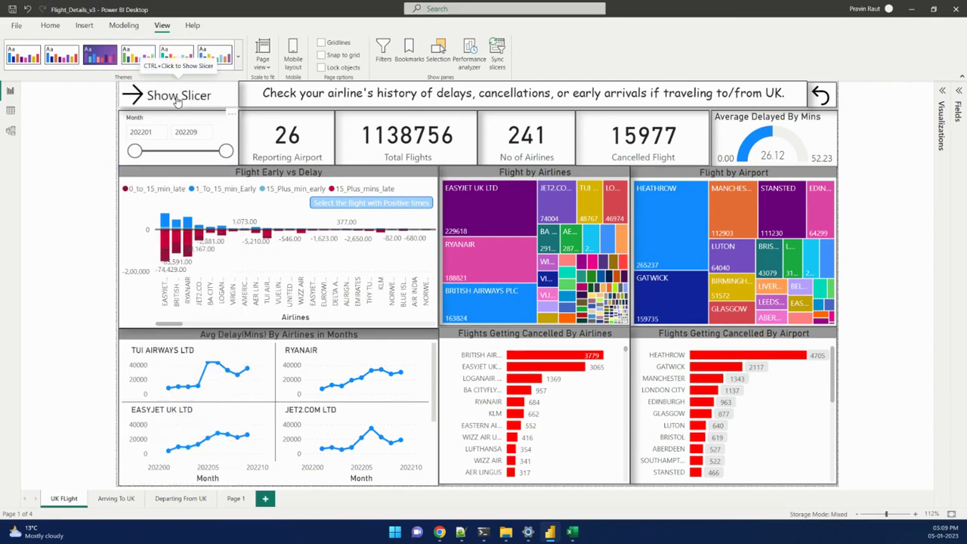
pyautogui.keyDown('ctrl'); pyautogui.click(177, 101); pyautogui.keyUp('ctrl')
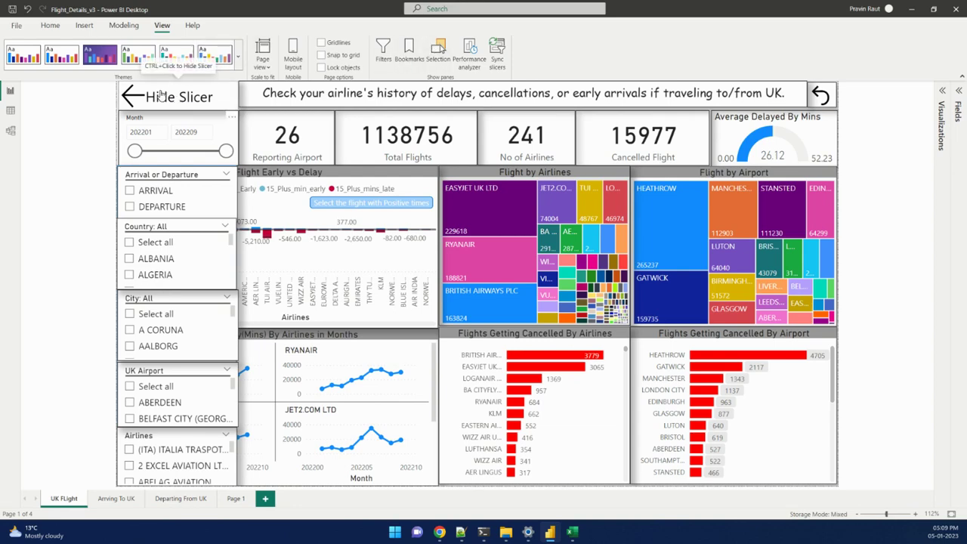
pyautogui.keyDown('ctrl'); pyautogui.click(161, 94); pyautogui.keyUp('ctrl')
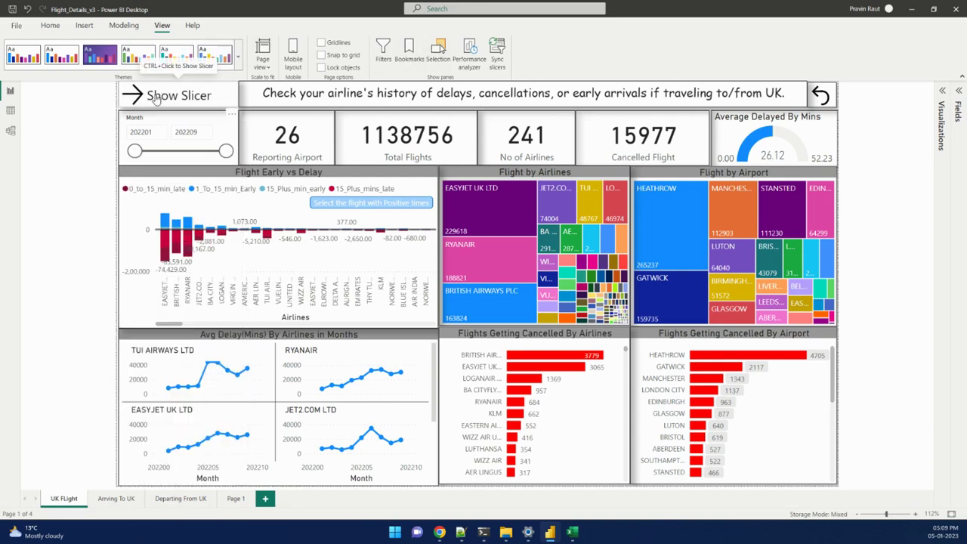
pyautogui.keyDown('ctrl'); pyautogui.click(155, 99); pyautogui.keyUp('ctrl')
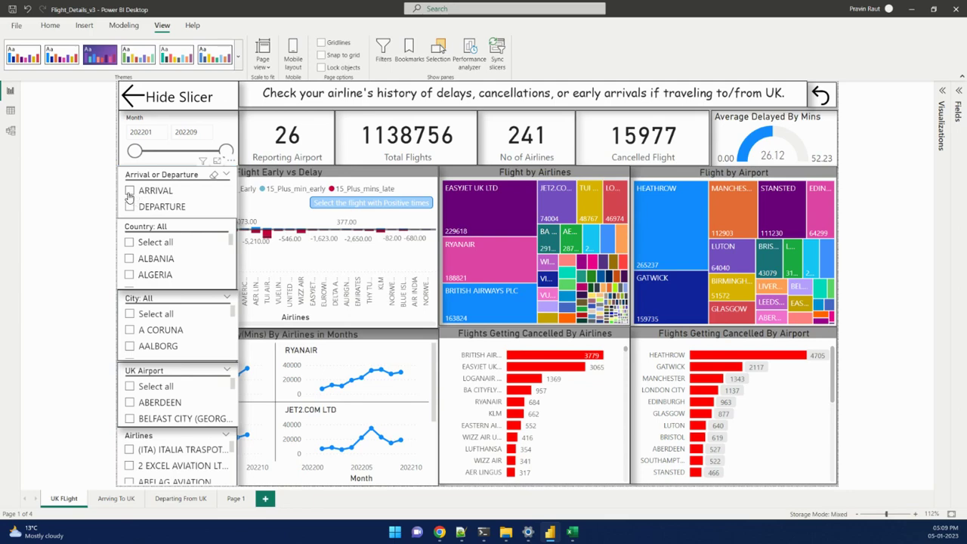
pyautogui.click(129, 191)
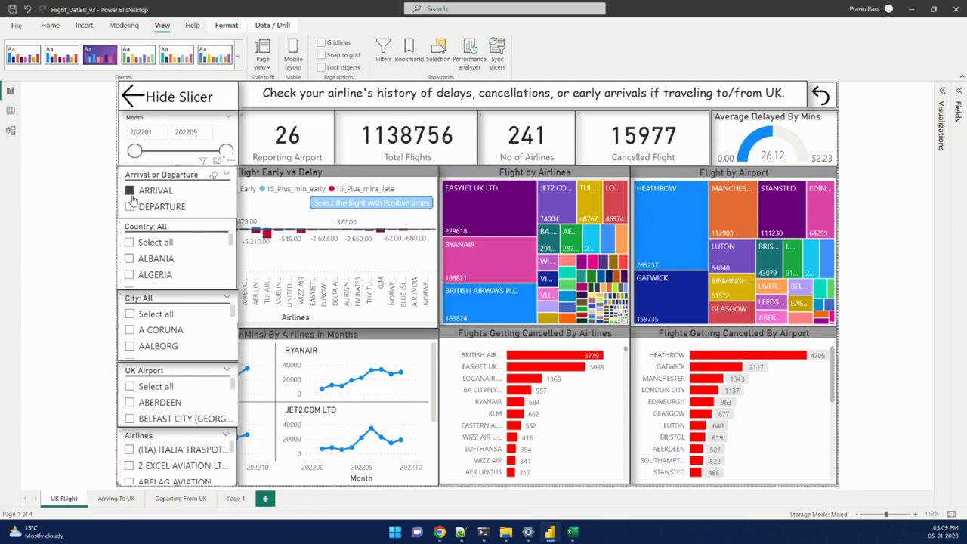
pyautogui.click(130, 258)
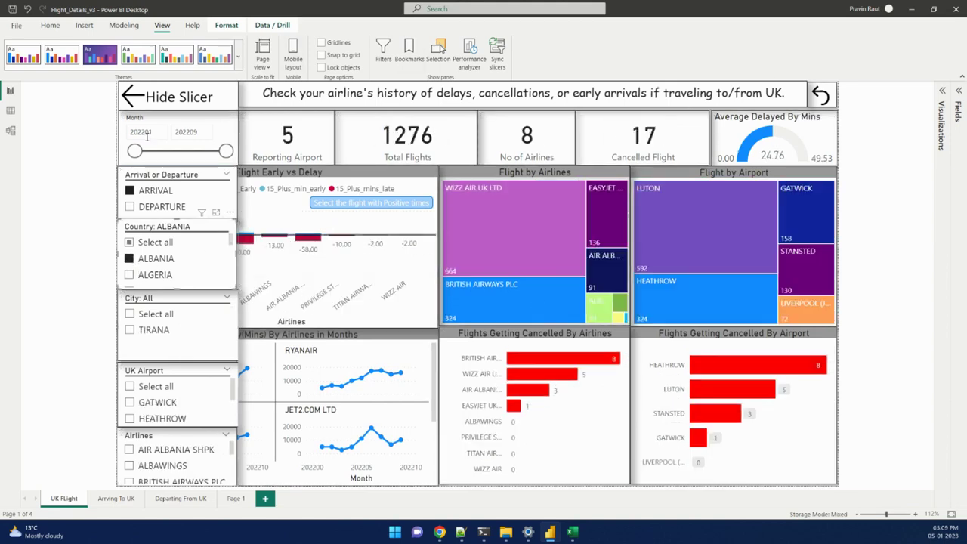
pyautogui.keyDown('ctrl'); pyautogui.click(824, 97); pyautogui.keyUp('ctrl')
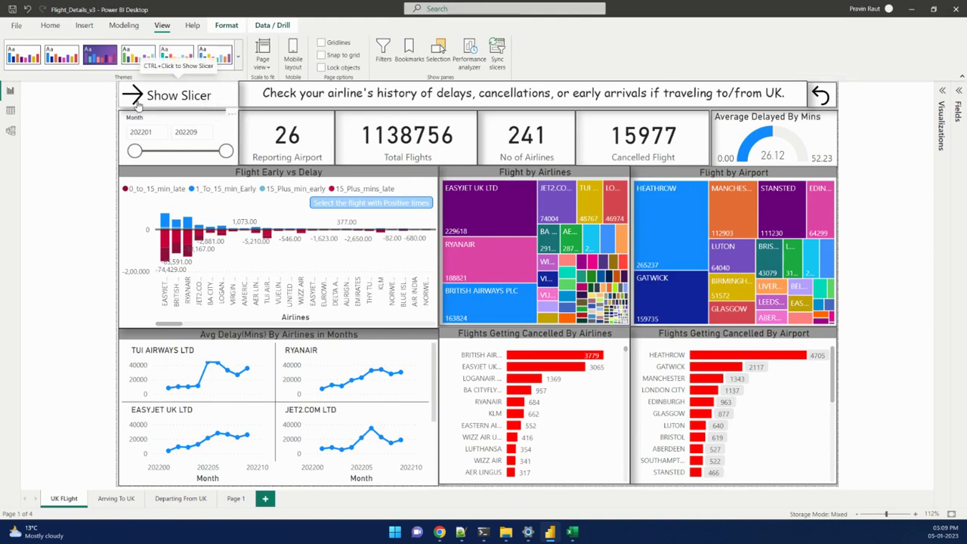
pyautogui.click(139, 105)
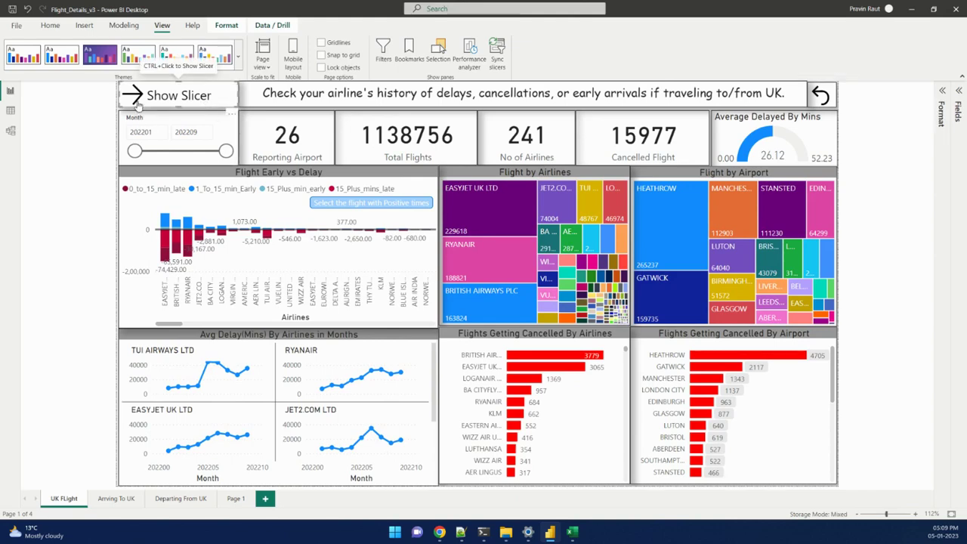
# - Filter the dashboard to arrivals only, showing 569095 total flights and 8388 cancelled
pyautogui.keyDown('ctrl'); pyautogui.click(138, 105); pyautogui.keyUp('ctrl')
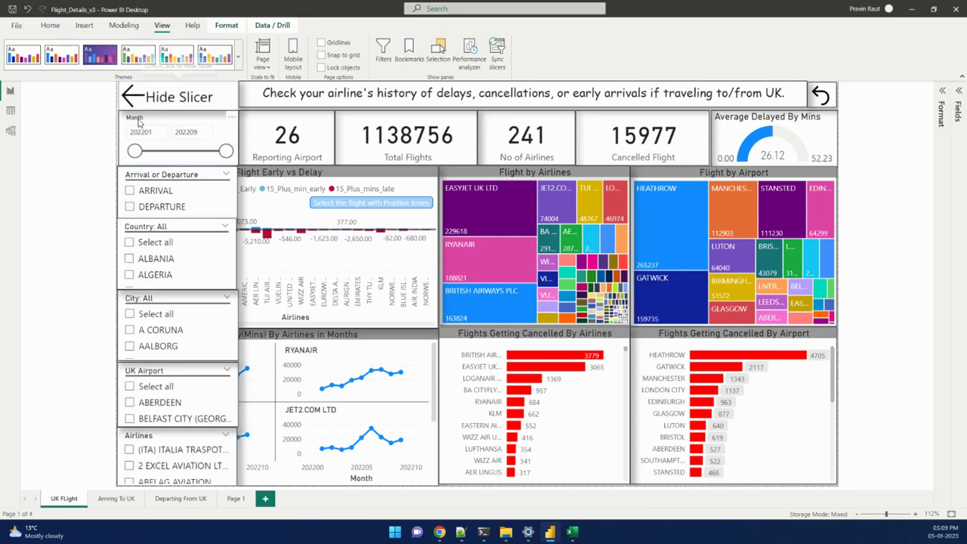
pyautogui.click(130, 192)
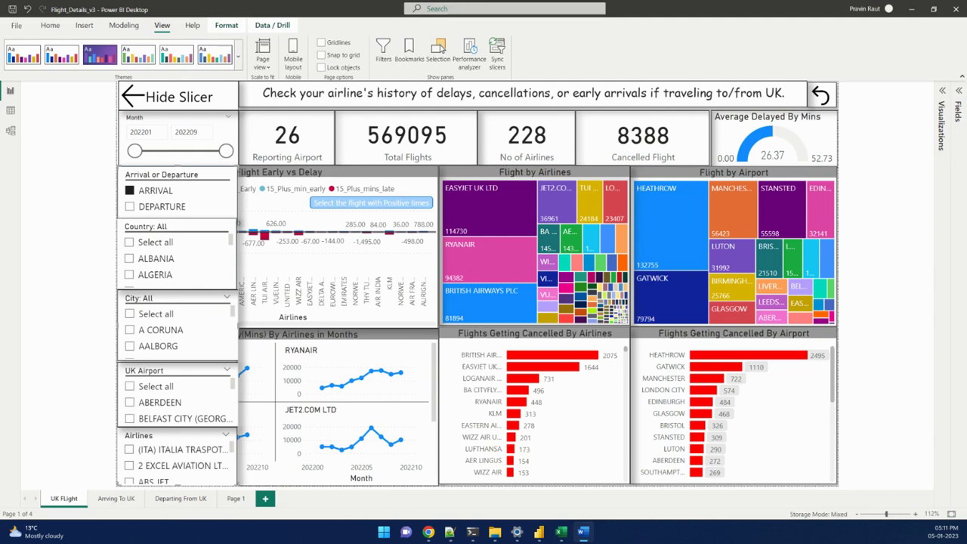
pyautogui.moveTo(518, 286)
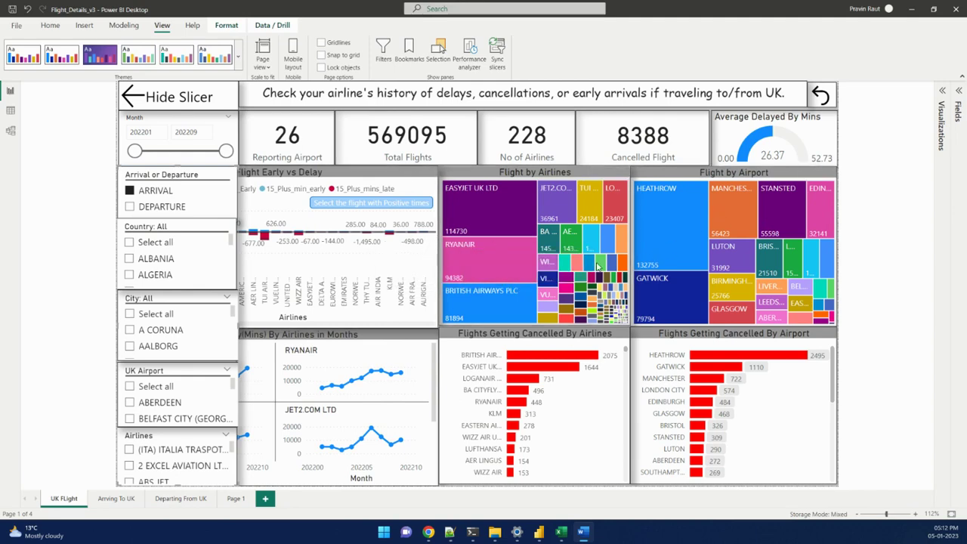
pyautogui.moveTo(449, 293)
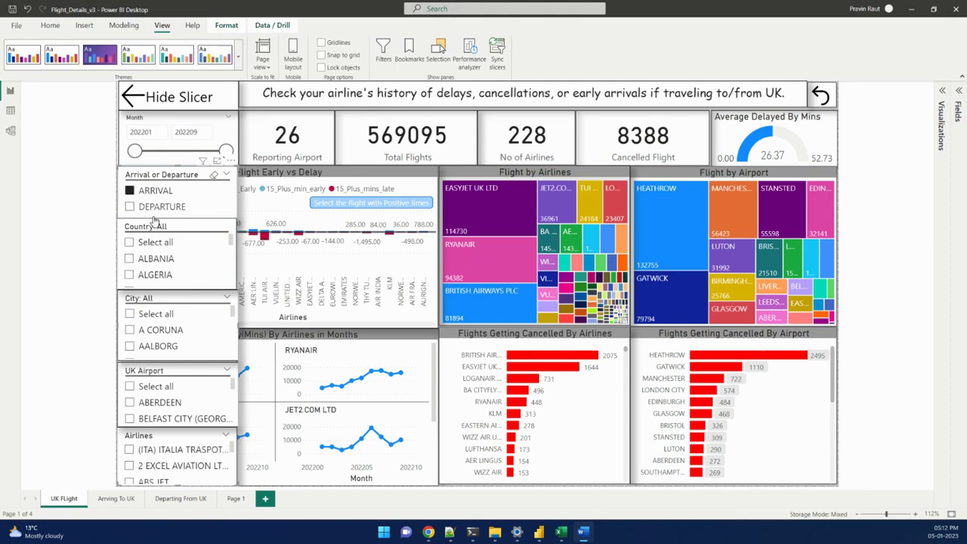
# - Scroll the Country slicer list down to INDIA, IRAN and IRAQ
pyautogui.scroll(-1, 160, 256)
pyautogui.scroll(-2, 160, 249)
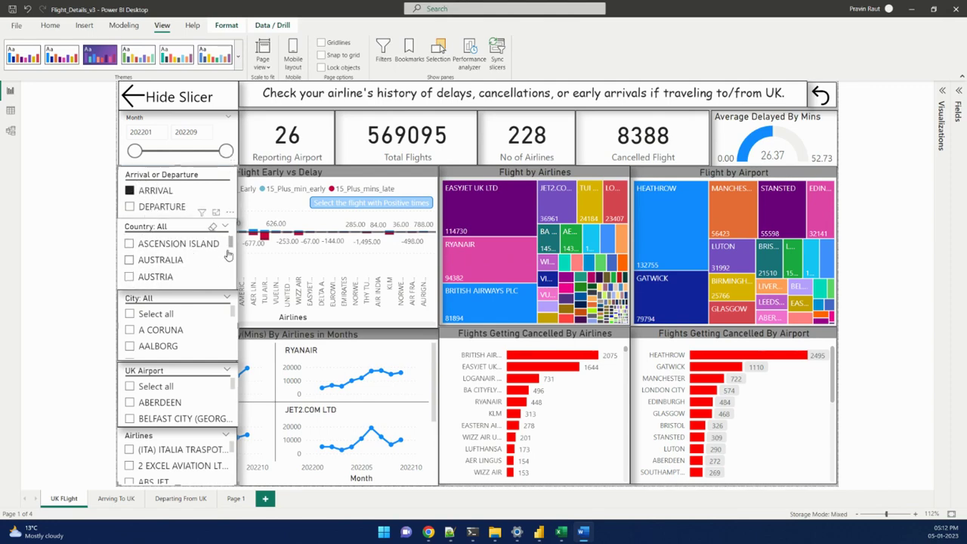
pyautogui.moveTo(231, 249); pyautogui.dragTo(231, 262)
pyautogui.scroll(-1, 169, 277)
pyautogui.scroll(-4, 170, 276)
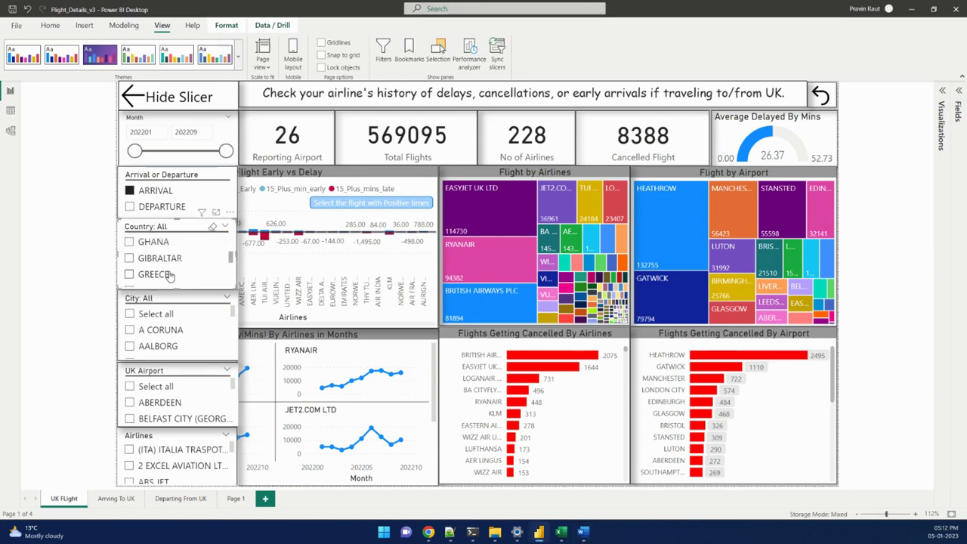
pyautogui.scroll(-4, 169, 277)
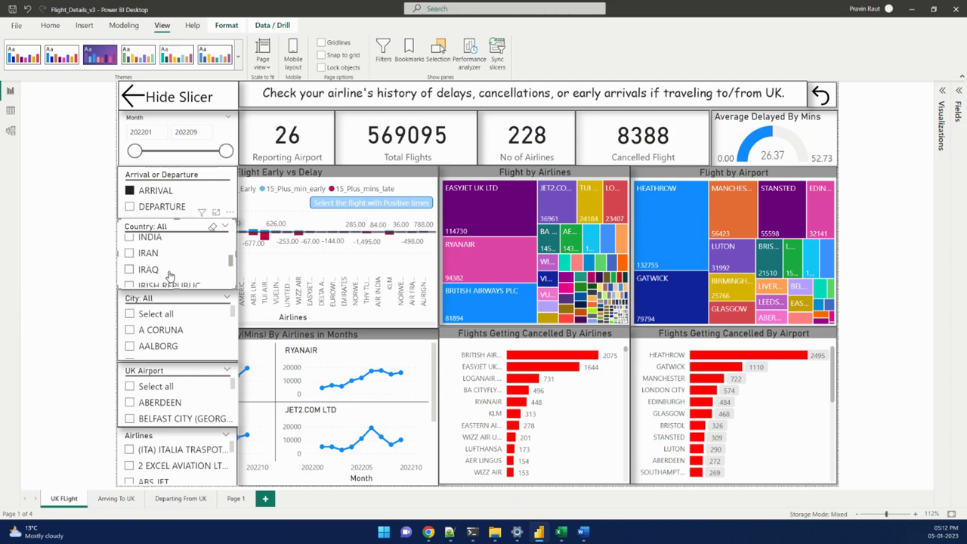
# - Filter the Country slicer to ITALY and the City slicer to MILAN (LINATE)
pyautogui.click(151, 265)
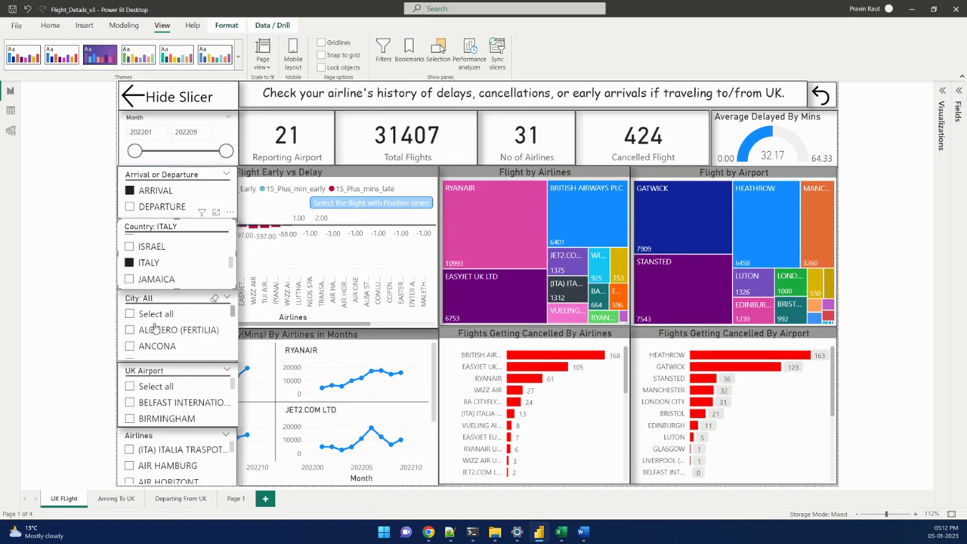
pyautogui.scroll(-8, 155, 327)
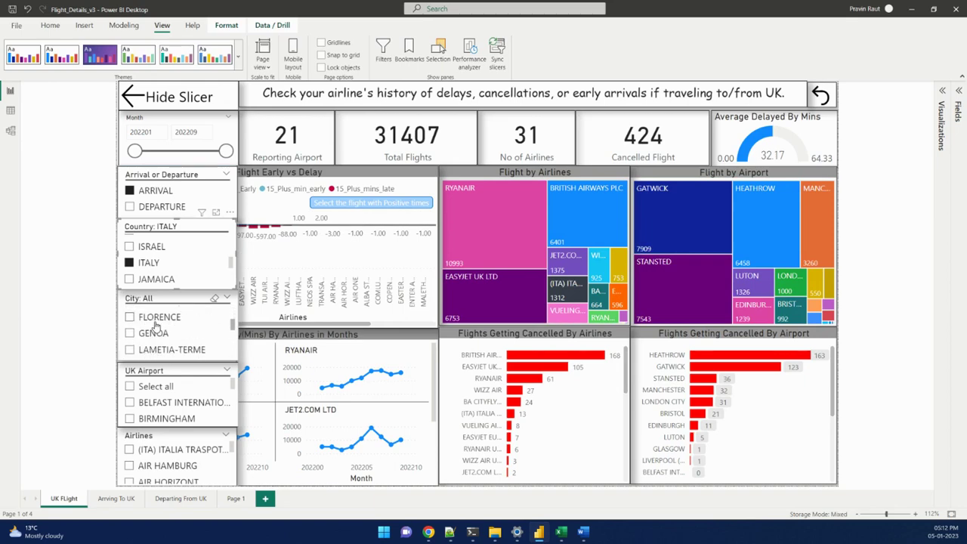
pyautogui.scroll(-3, 155, 327)
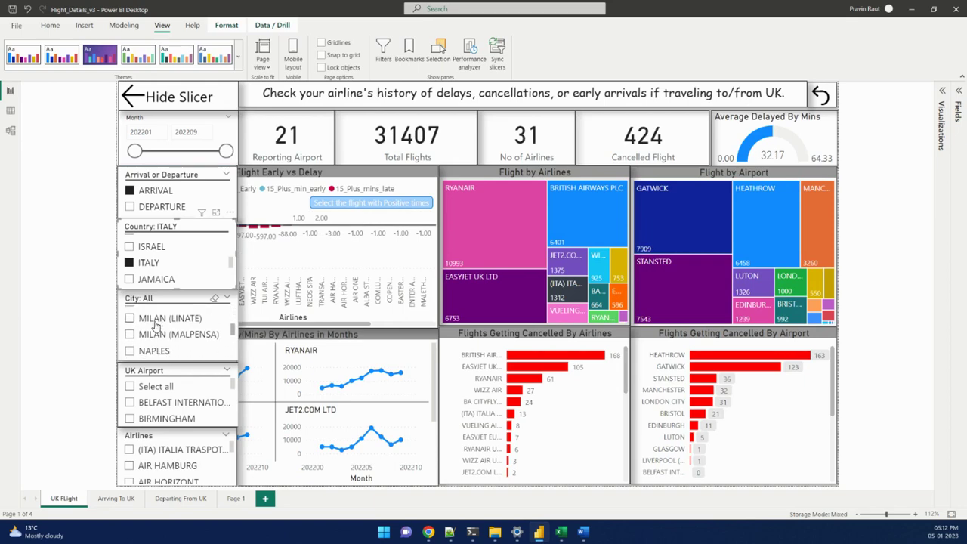
pyautogui.click(158, 323)
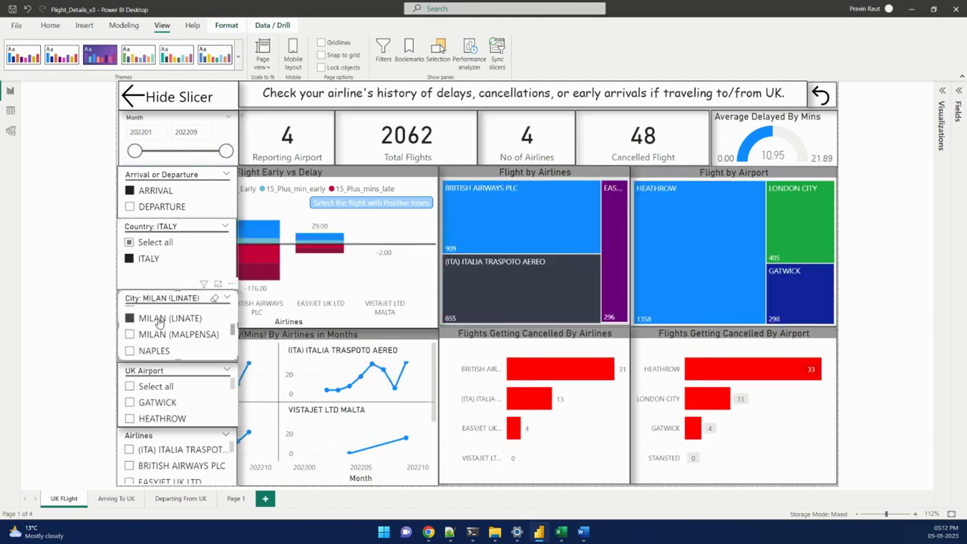
# - Limit the UK Airport slicer to HEATHROW and LONDON CITY, giving 1763 flights and 44 cancelled
pyautogui.scroll(-1, 159, 402)
pyautogui.scroll(-1, 158, 402)
pyautogui.scroll(2, 160, 393)
pyautogui.scroll(-1, 159, 391)
pyautogui.scroll(1, 168, 403)
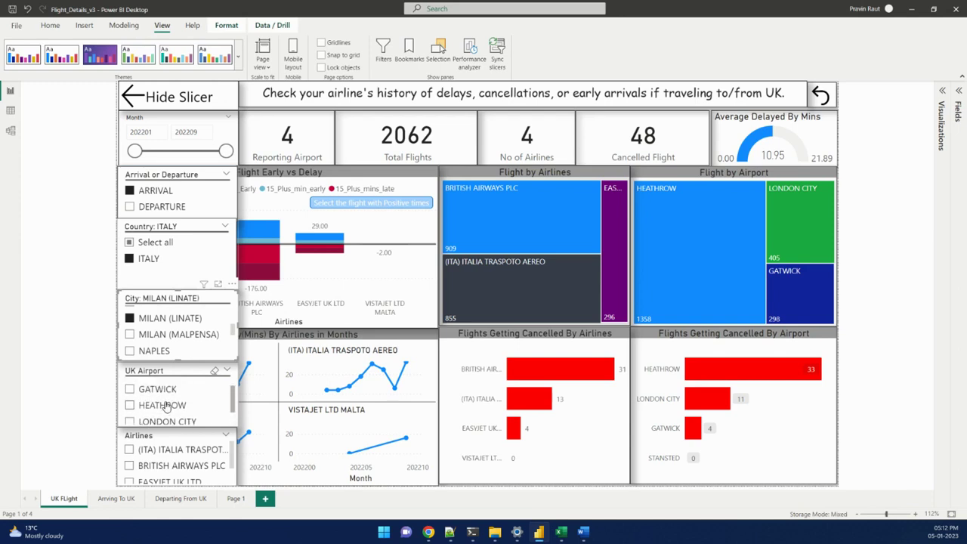
pyautogui.click(165, 406)
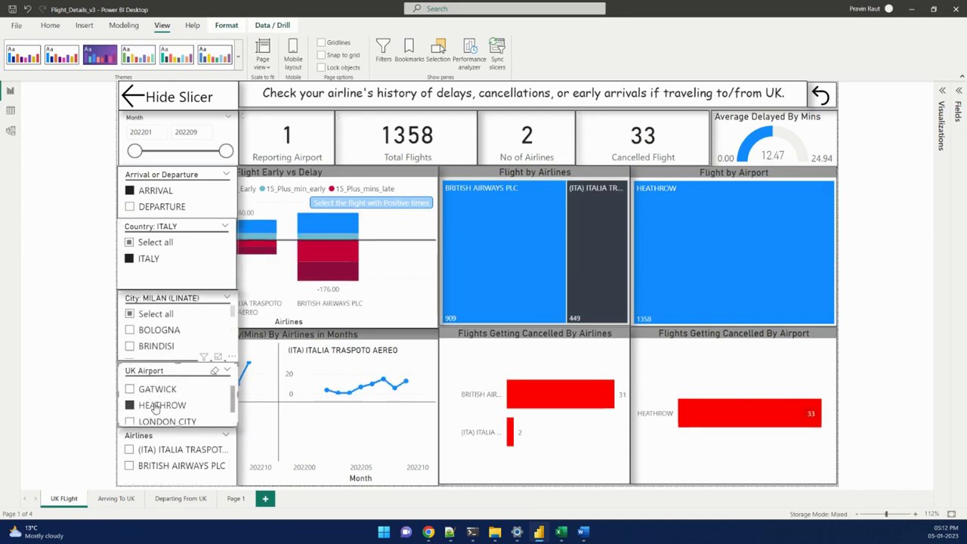
pyautogui.scroll(-1, 151, 402)
pyautogui.click(159, 415)
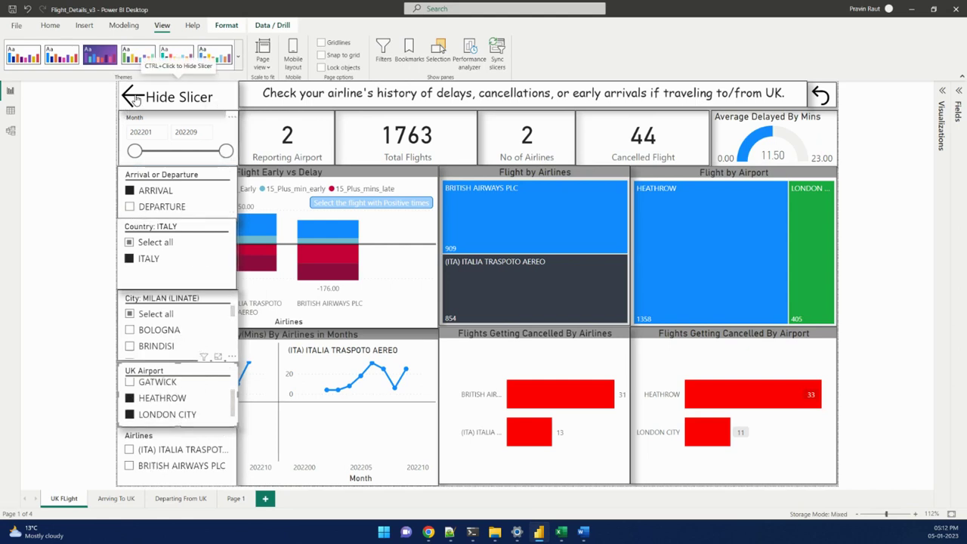
# - Refresh the report data so the month range extends to 202210, showing 2022 flights and 51 cancelled
pyautogui.click(150, 131)
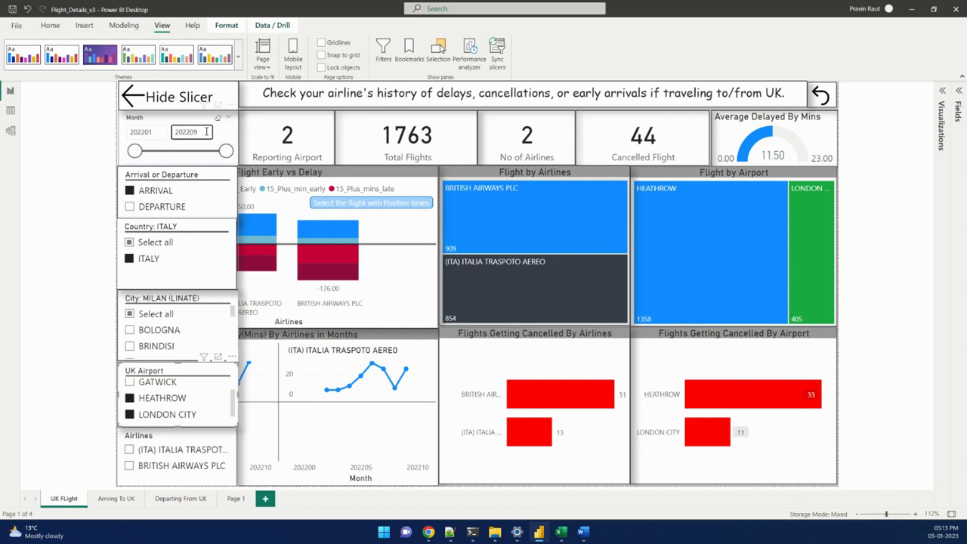
pyautogui.click(50, 25)
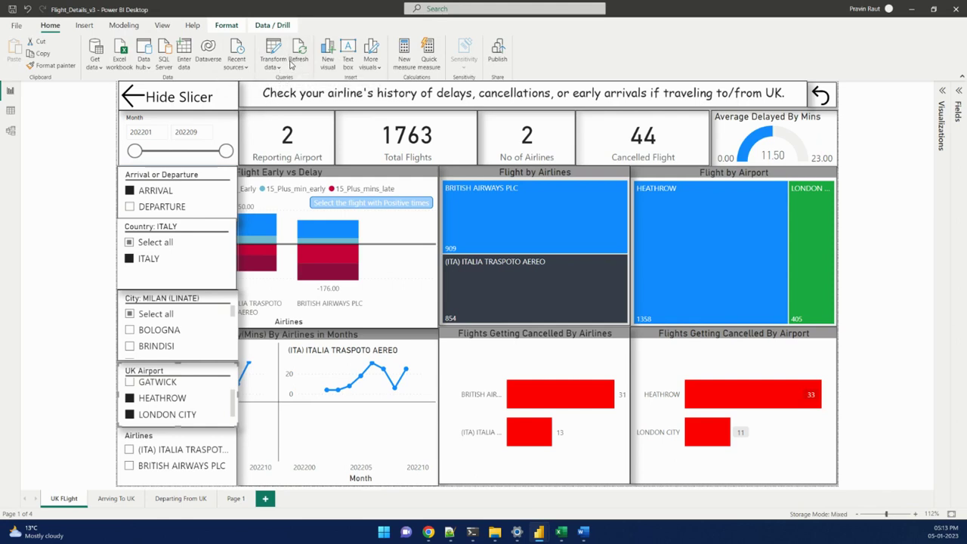
pyautogui.click(295, 62)
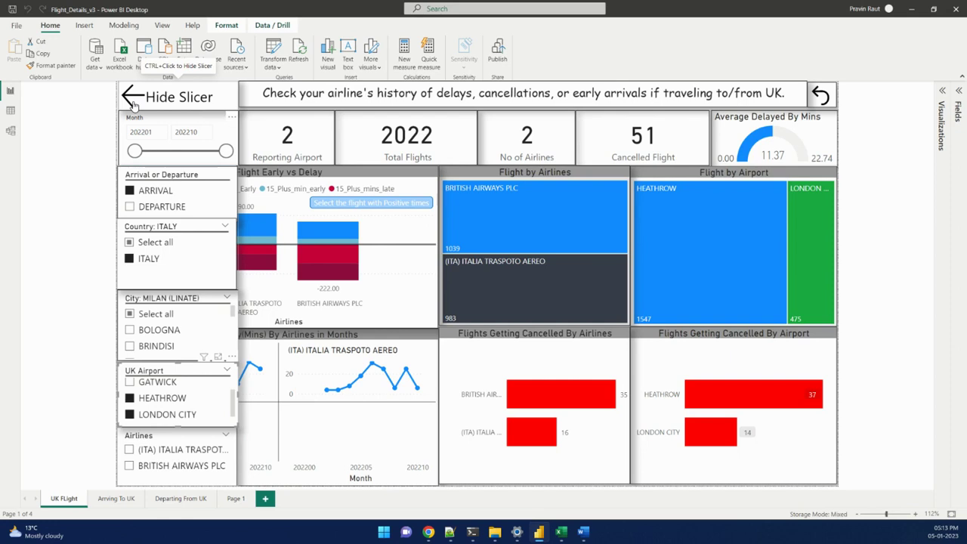
# - Collapse the slicer panel so the Milan Linate arrival charts fill the page
pyautogui.keyDown('ctrl'); pyautogui.click(133, 102); pyautogui.keyUp('ctrl')
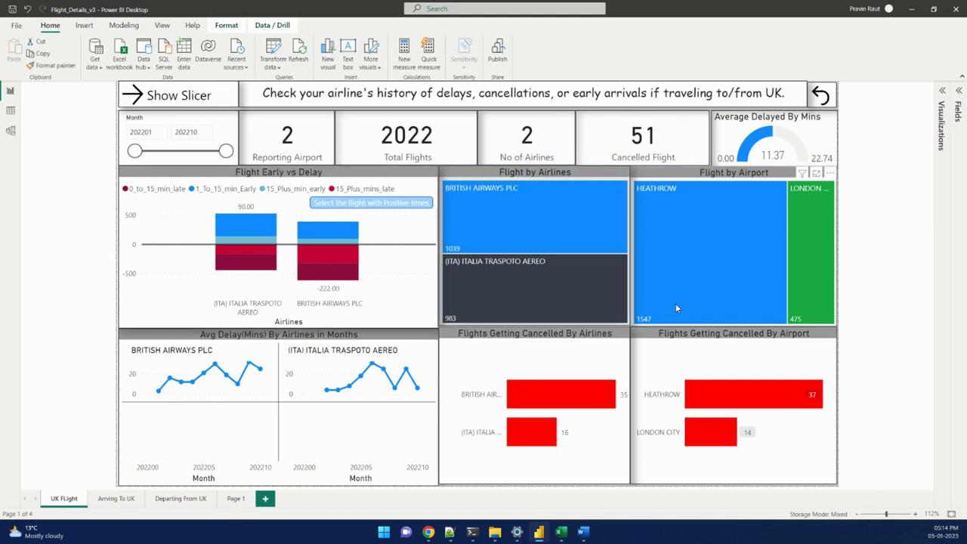
pyautogui.moveTo(829, 289)
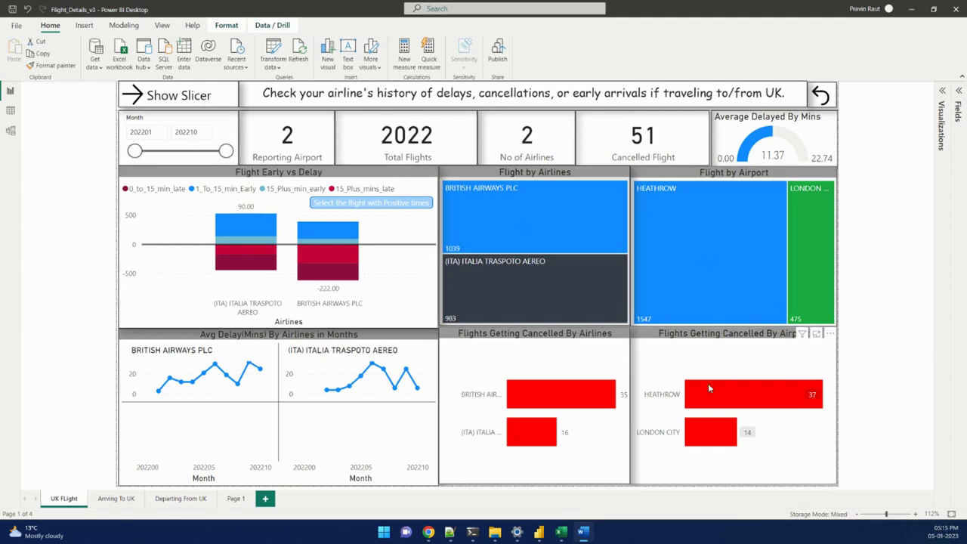
pyautogui.moveTo(652, 301)
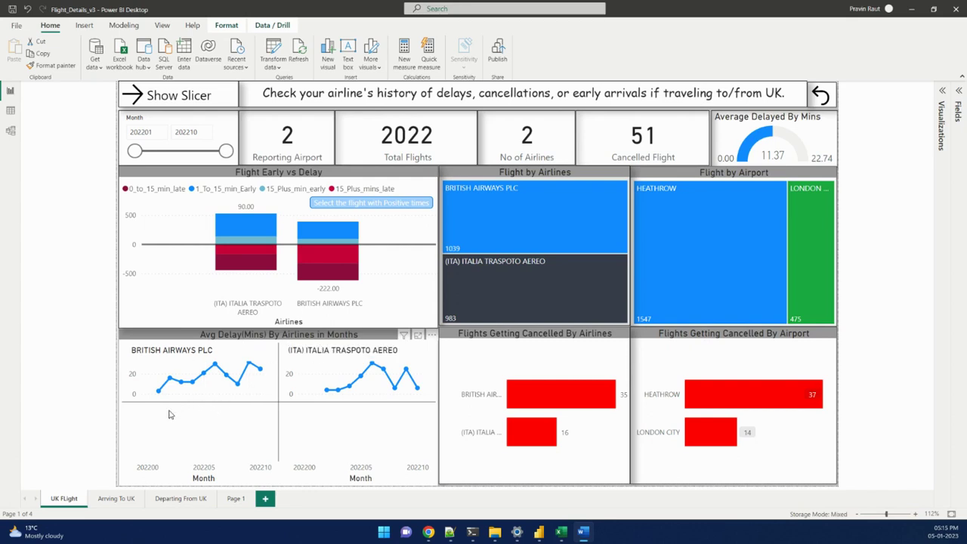
pyautogui.moveTo(171, 384)
pyautogui.moveTo(384, 371)
pyautogui.moveTo(414, 387)
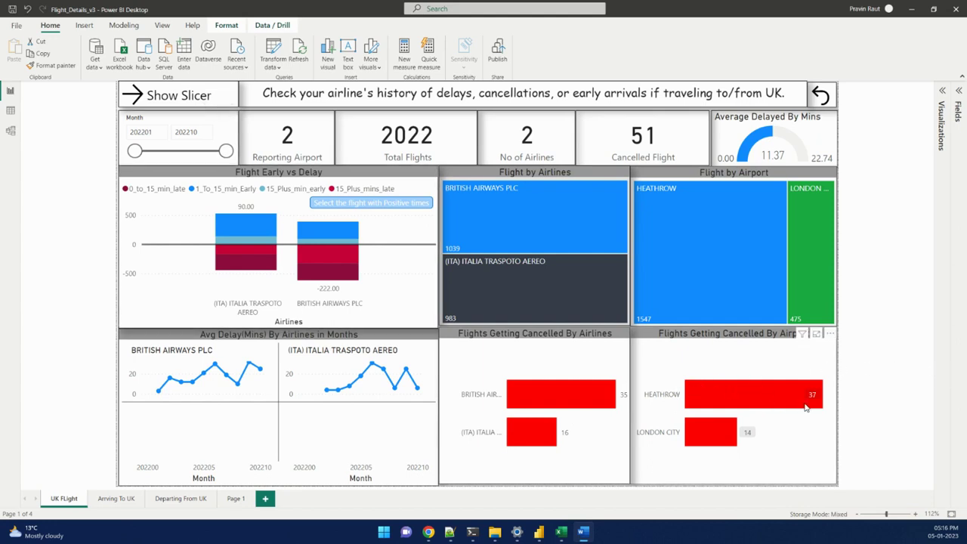
# - Move the Month slicer start to 202208, leaving 705 flights and 16 cancelled
pyautogui.moveTo(820, 406)
pyautogui.moveTo(711, 429)
pyautogui.moveTo(138, 155); pyautogui.dragTo(205, 157)
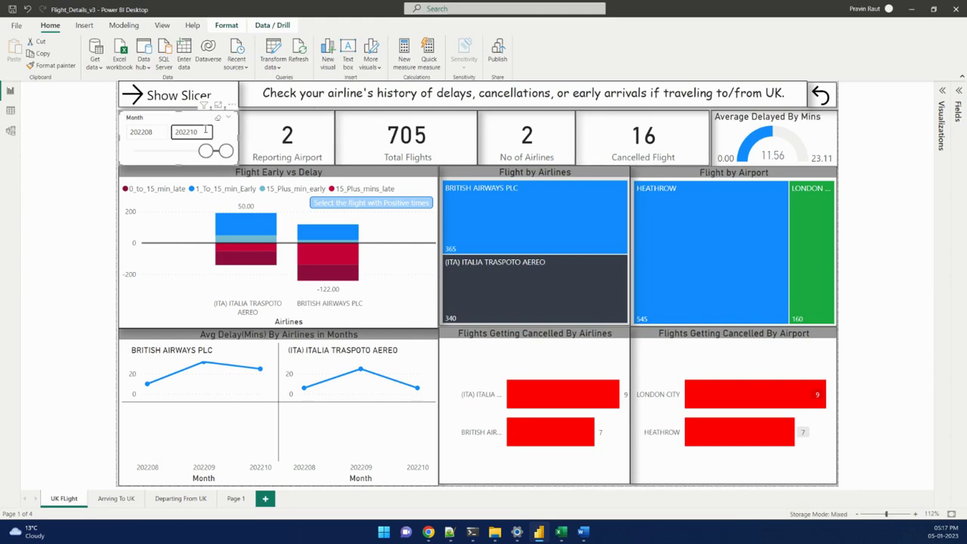
pyautogui.click(45, 180)
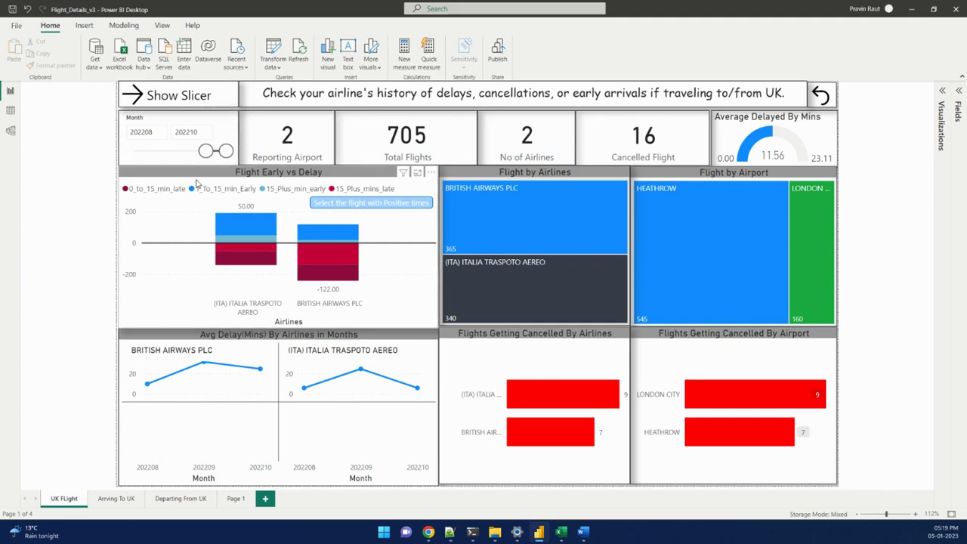
pyautogui.moveTo(766, 200)
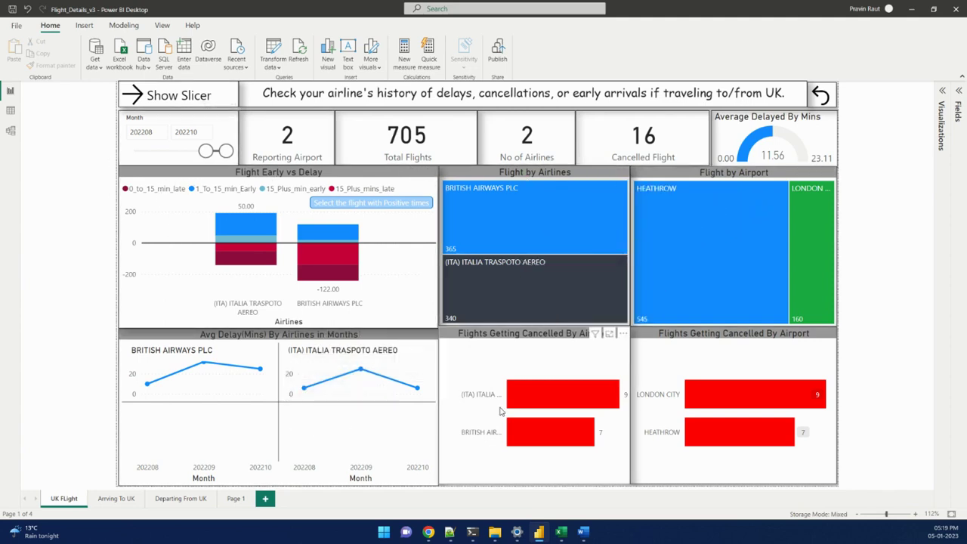
pyautogui.moveTo(791, 393)
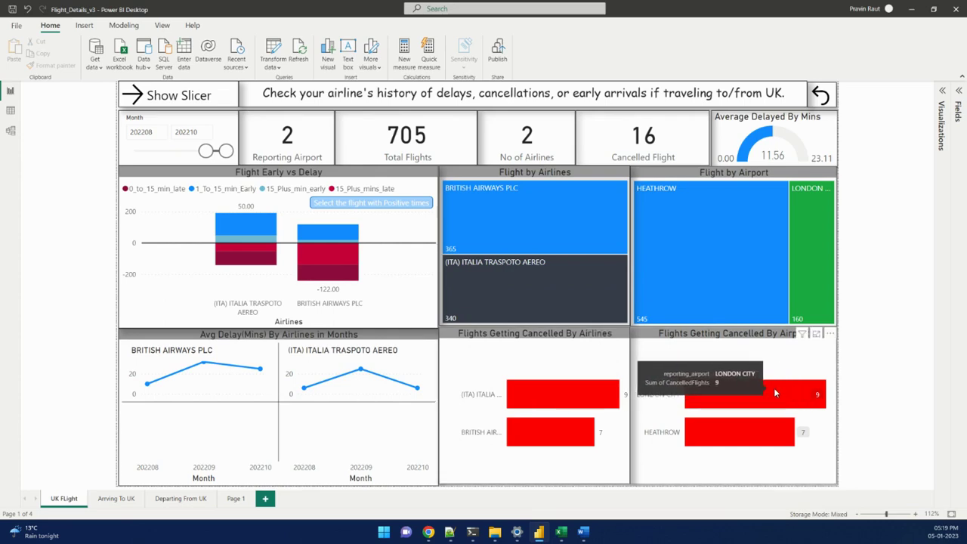